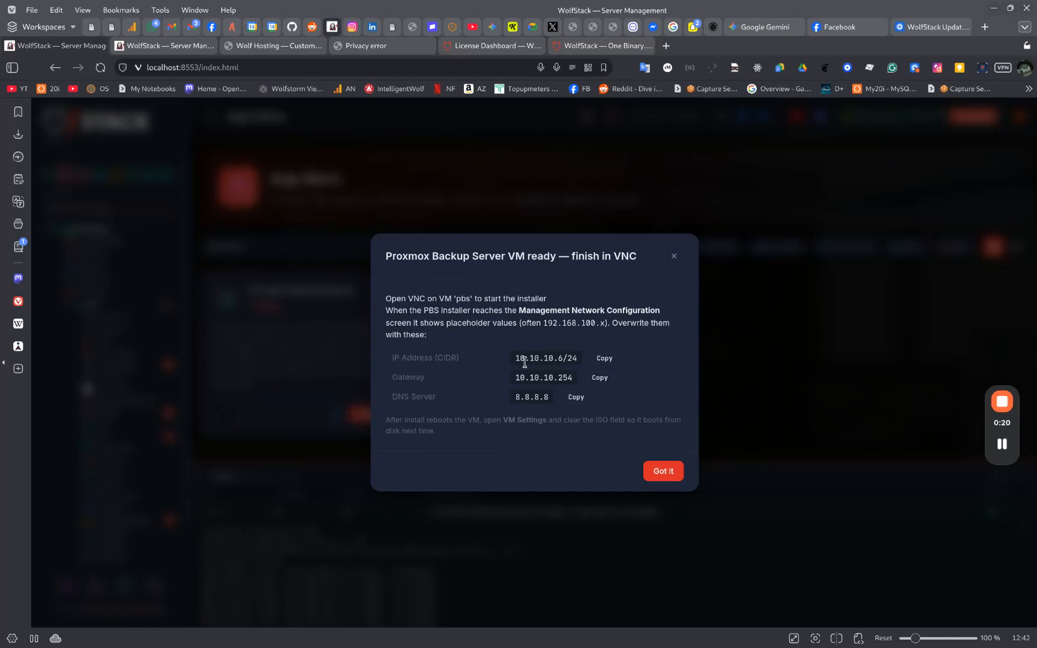
Copy the IP 10.10.10.6/24, gateway 10.10.10.254 and DNS 8.8.8.8 values, then dismiss the VM-ready dialog
{"action": "left_click_drag", "start_coordinate": [391, 351], "coordinate": [597, 411]}
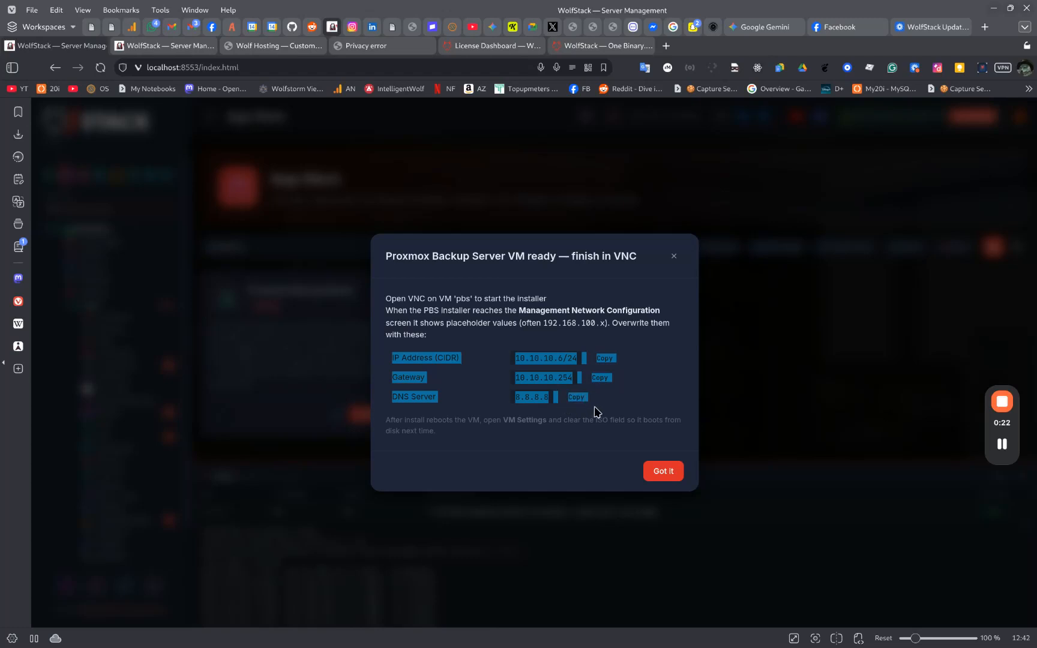
{"action": "right_click", "coordinate": [574, 397]}
{"action": "left_click", "coordinate": [643, 112]}
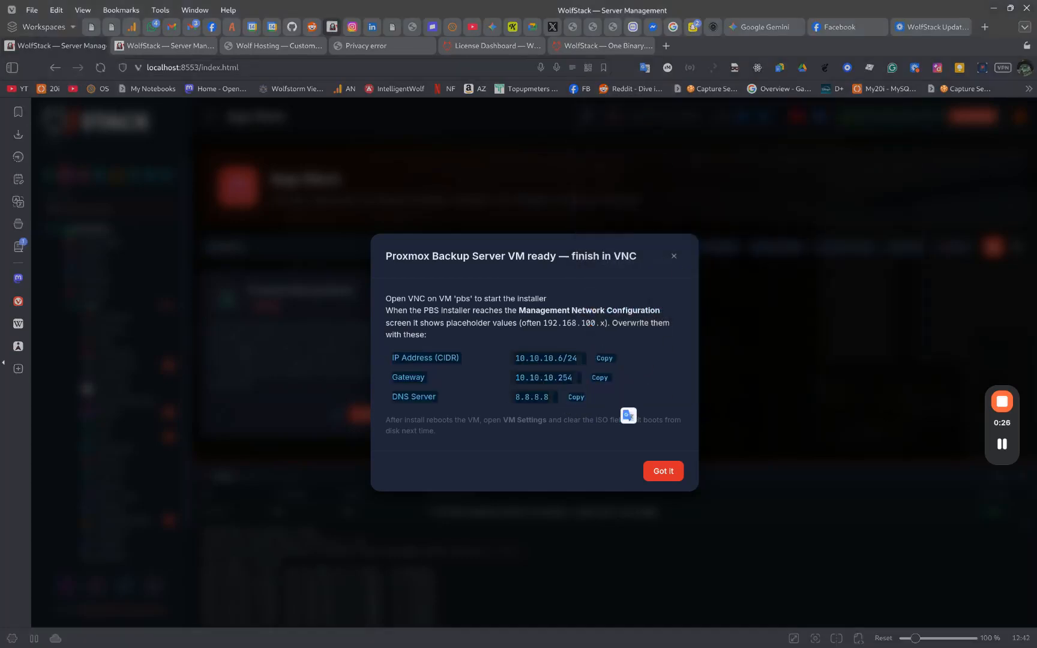
{"action": "left_click", "coordinate": [660, 471]}
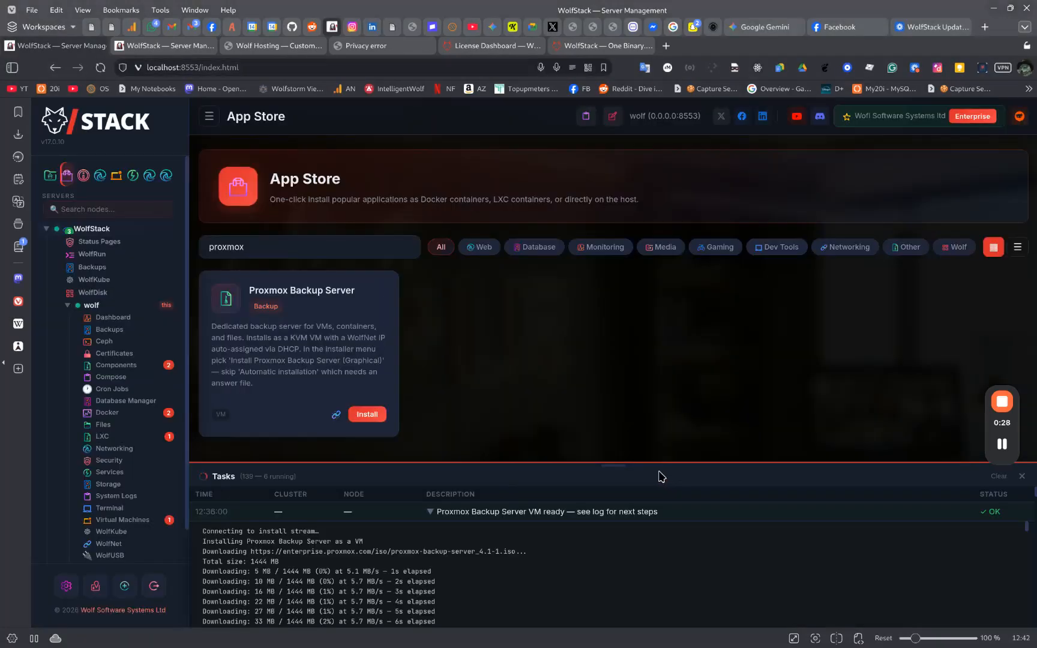
Open the pbs VM's VNC console from Virtual Machines and launch Install (Graphical)
{"action": "left_click", "coordinate": [1022, 481]}
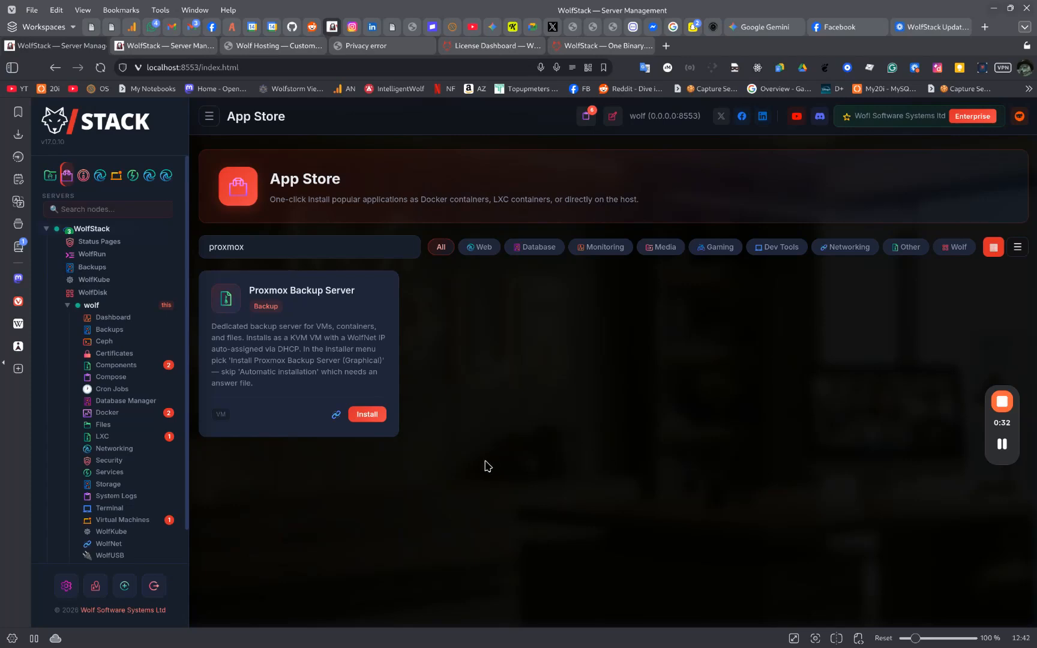
{"action": "left_click", "coordinate": [144, 520]}
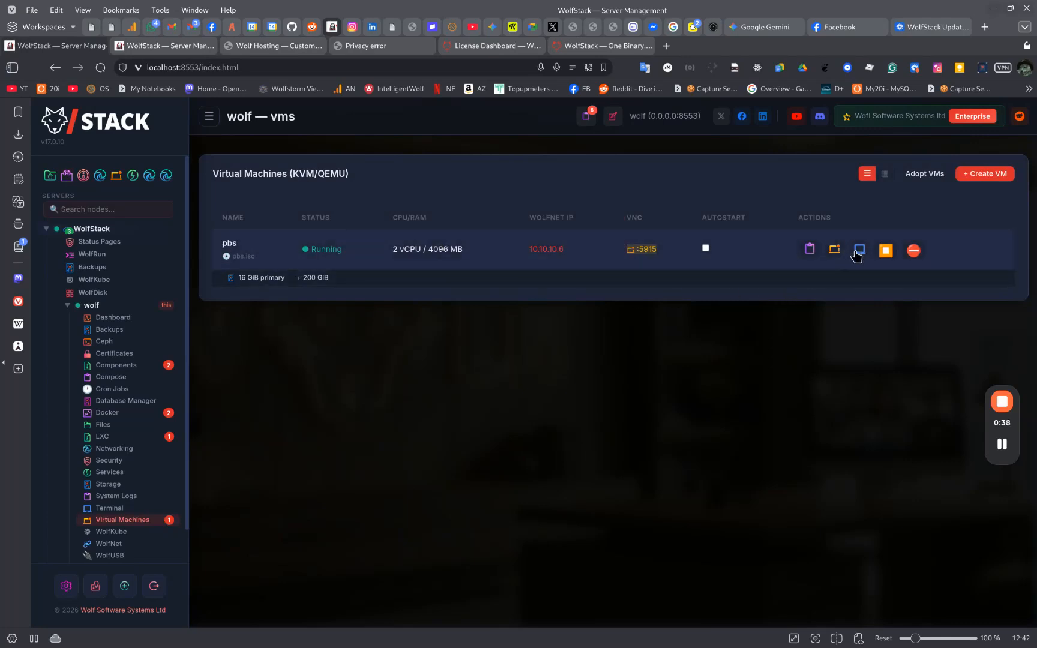
{"action": "left_click", "coordinate": [858, 251]}
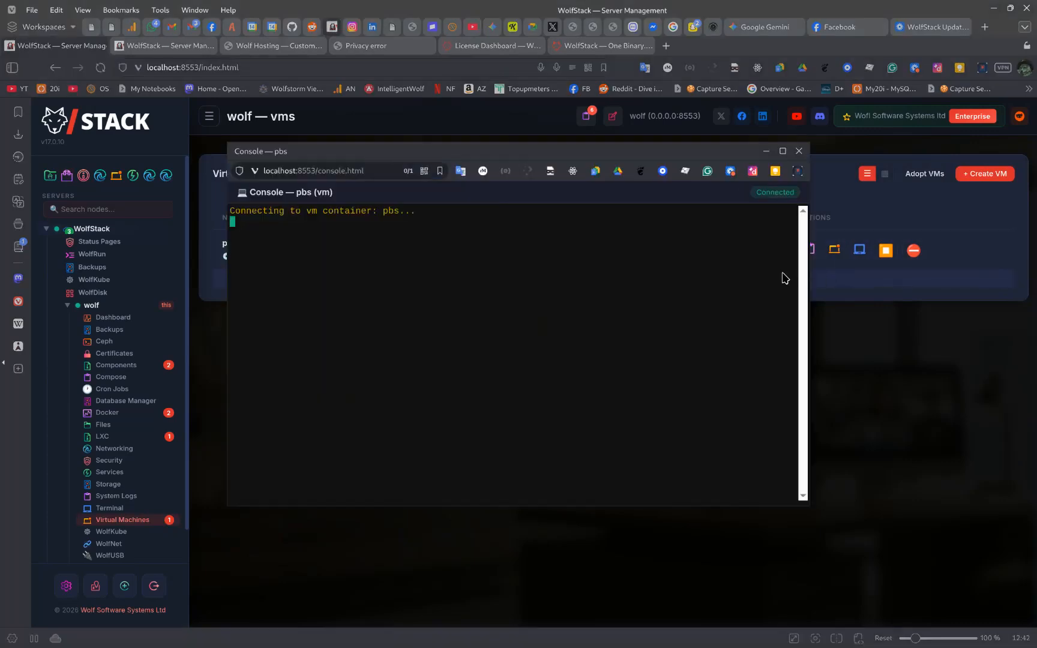
{"action": "left_click", "coordinate": [798, 150]}
{"action": "left_click", "coordinate": [834, 249]}
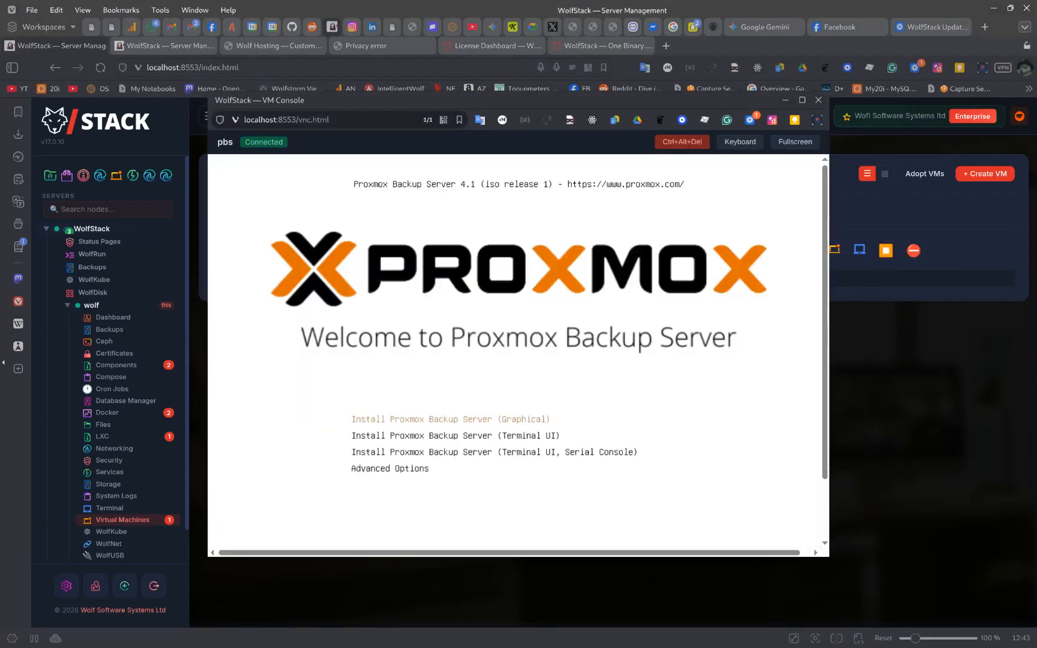
{"action": "key", "text": "Return"}
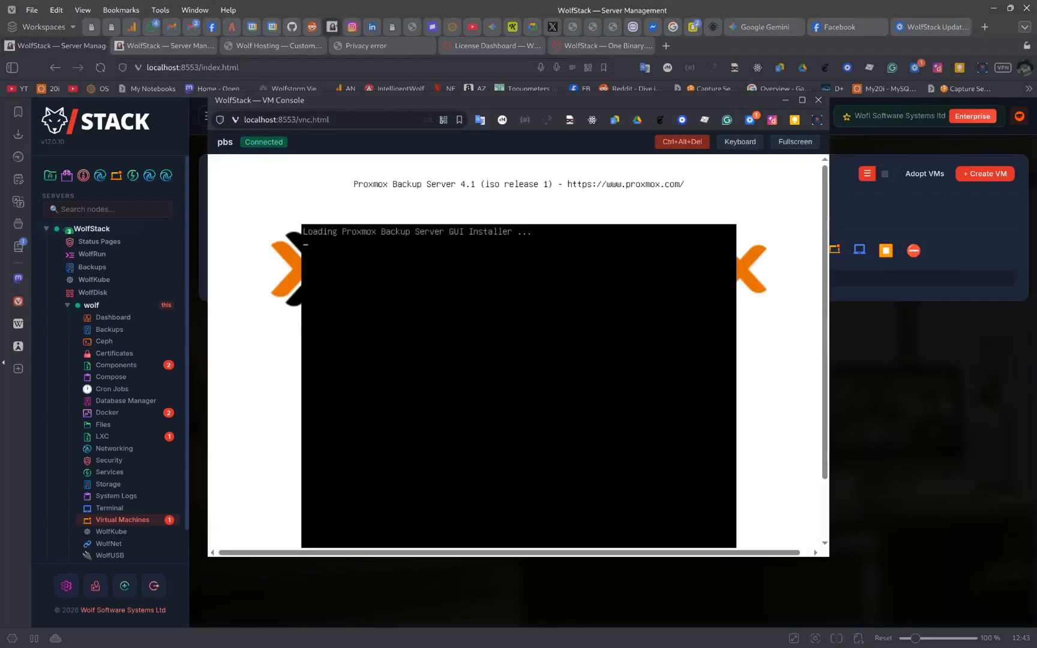
Accept the licence and keep /dev/vda (16.00GiB) as the installation target disk
{"action": "left_click", "coordinate": [802, 100]}
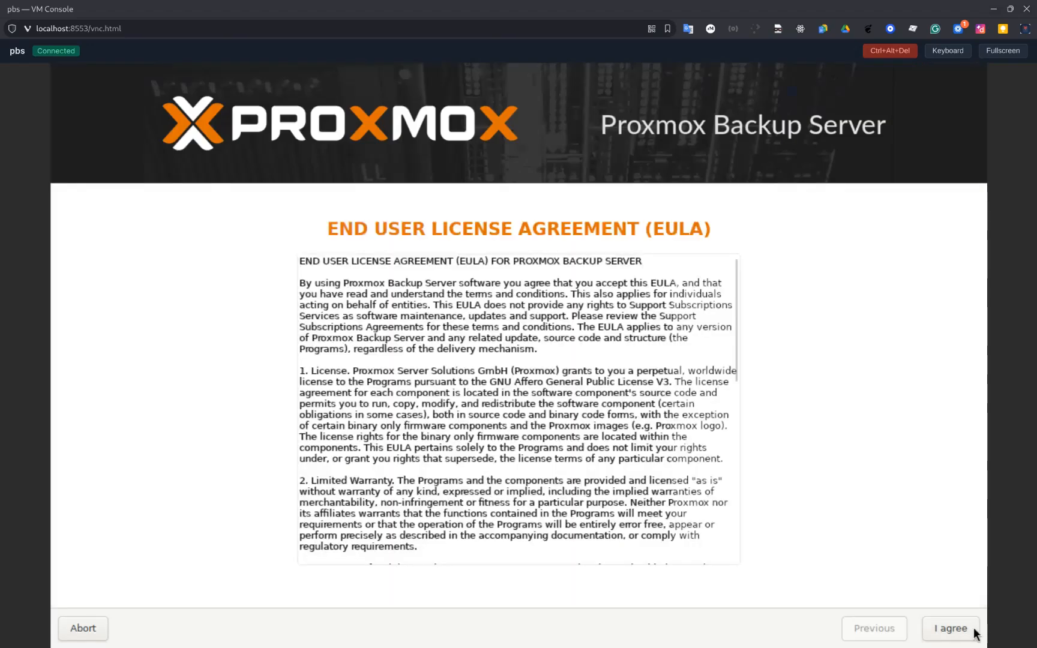
{"action": "left_click", "coordinate": [974, 630]}
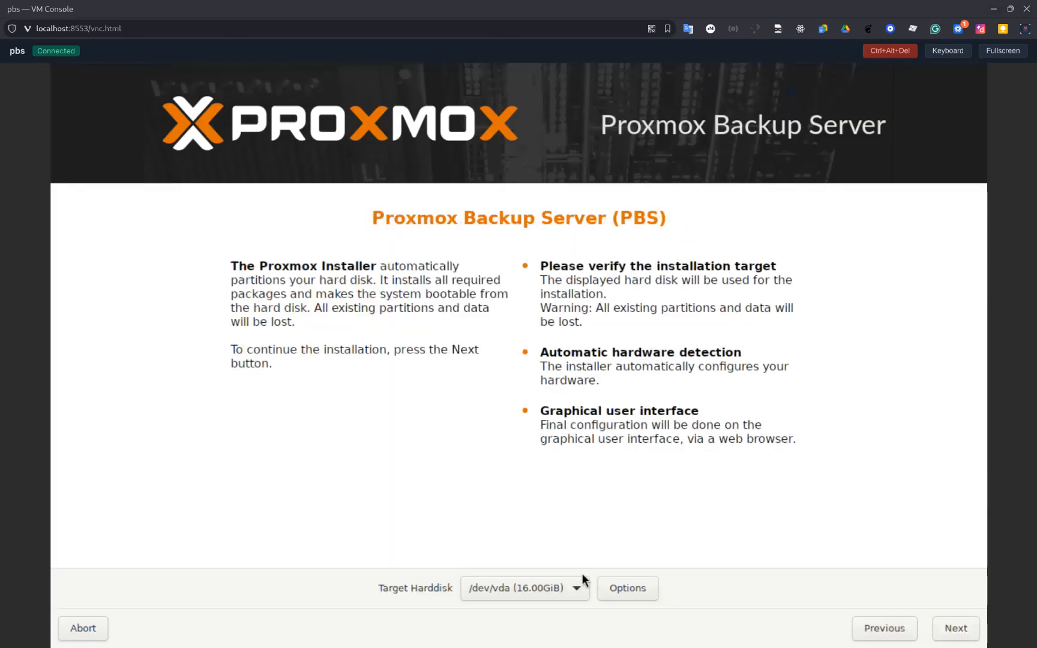
{"action": "left_click", "coordinate": [550, 589]}
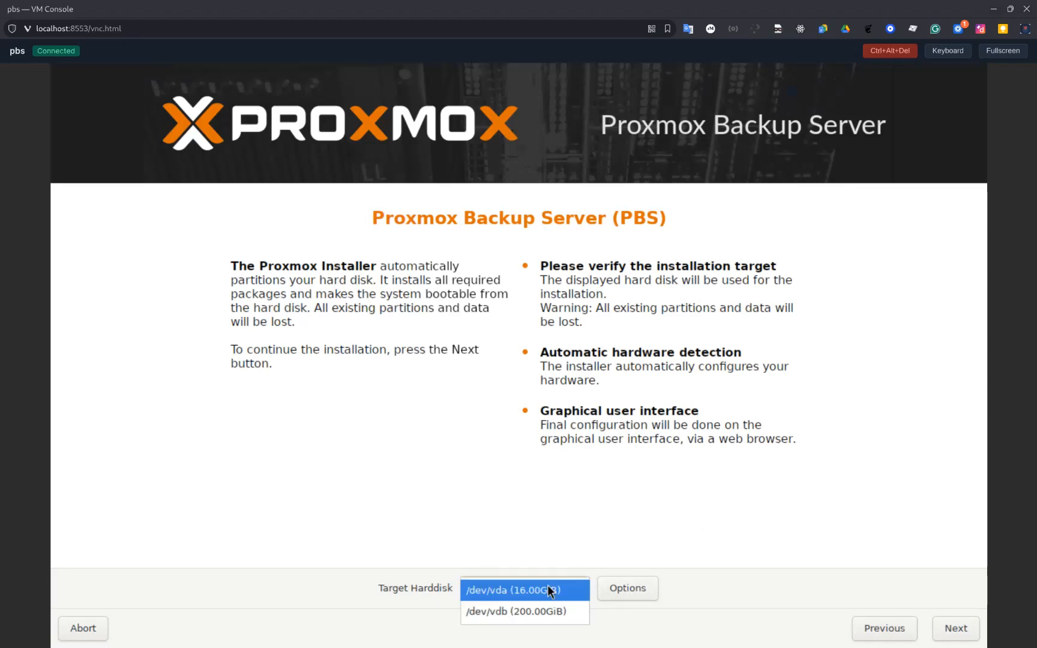
{"action": "left_click", "coordinate": [548, 592]}
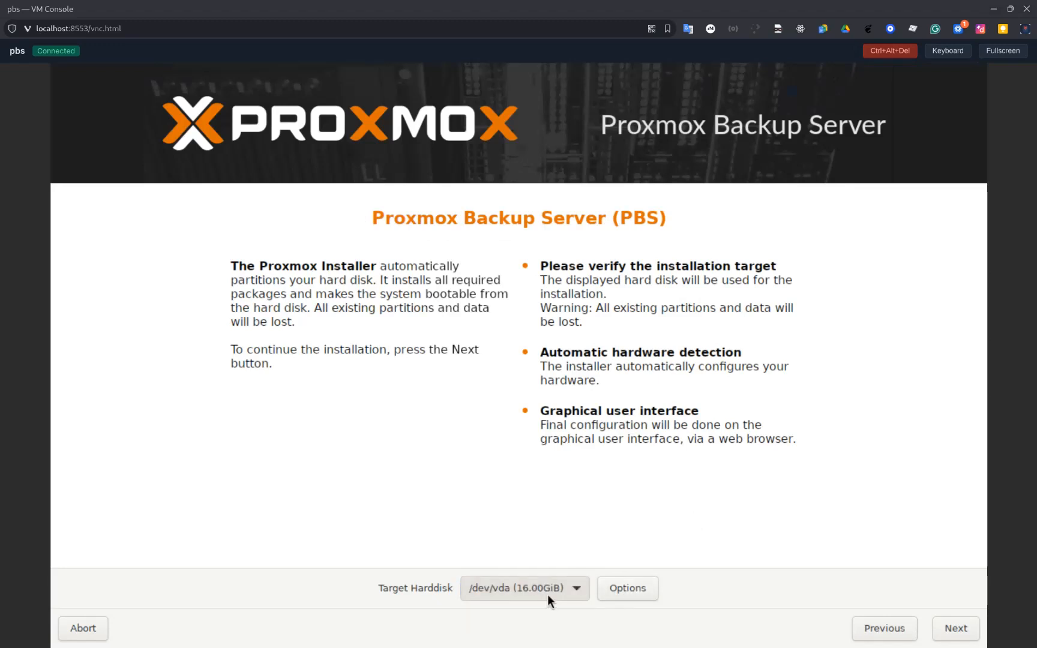
{"action": "left_click", "coordinate": [951, 627]}
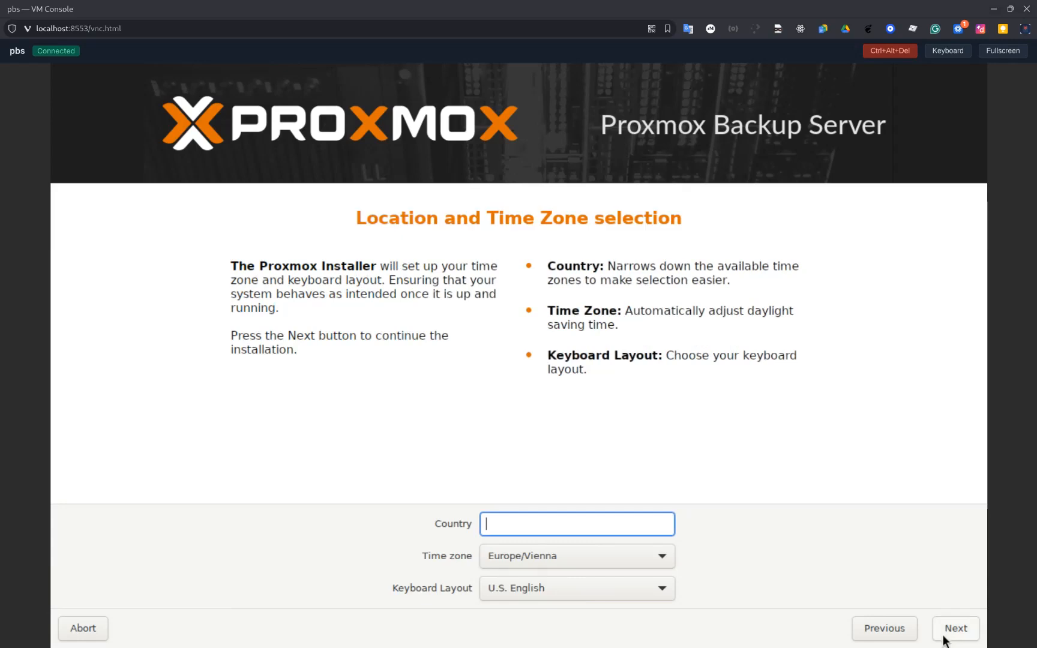
Set the country to United Kingdom for location and time zone
{"action": "type", "text": "Unite"}
{"action": "key", "text": "Down"}
{"action": "key", "text": "Down"}
{"action": "key", "text": "Return"}
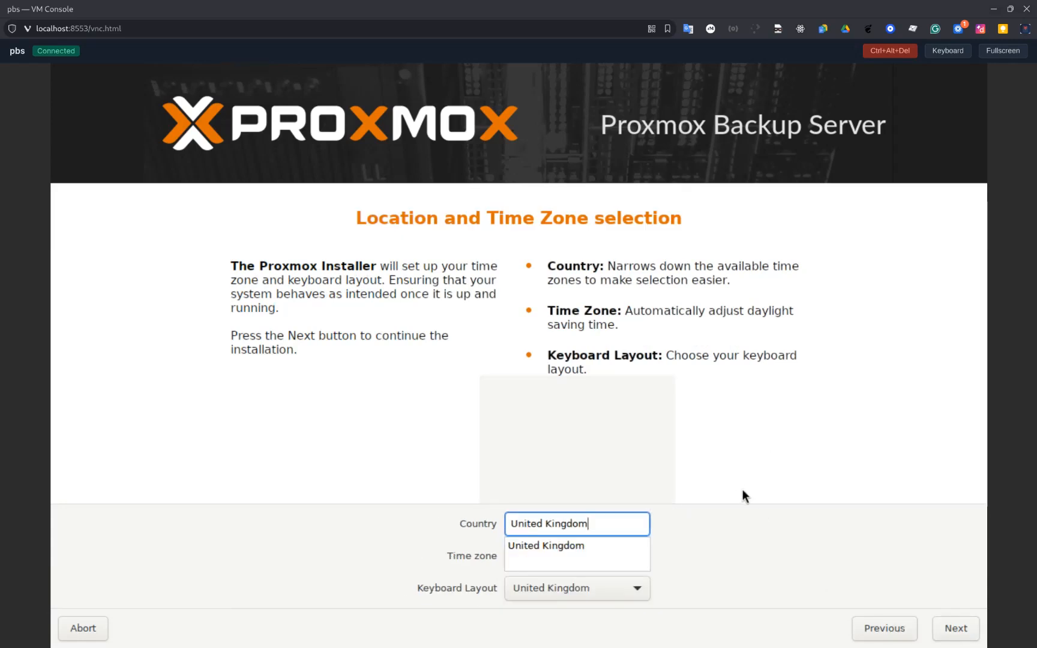
{"action": "left_click", "coordinate": [949, 630]}
Enter and confirm the root password and fill in the admin e-mail address
{"action": "type", "text": "*************"}
{"action": "key", "text": "Tab"}
{"action": "type", "text": "*************"}
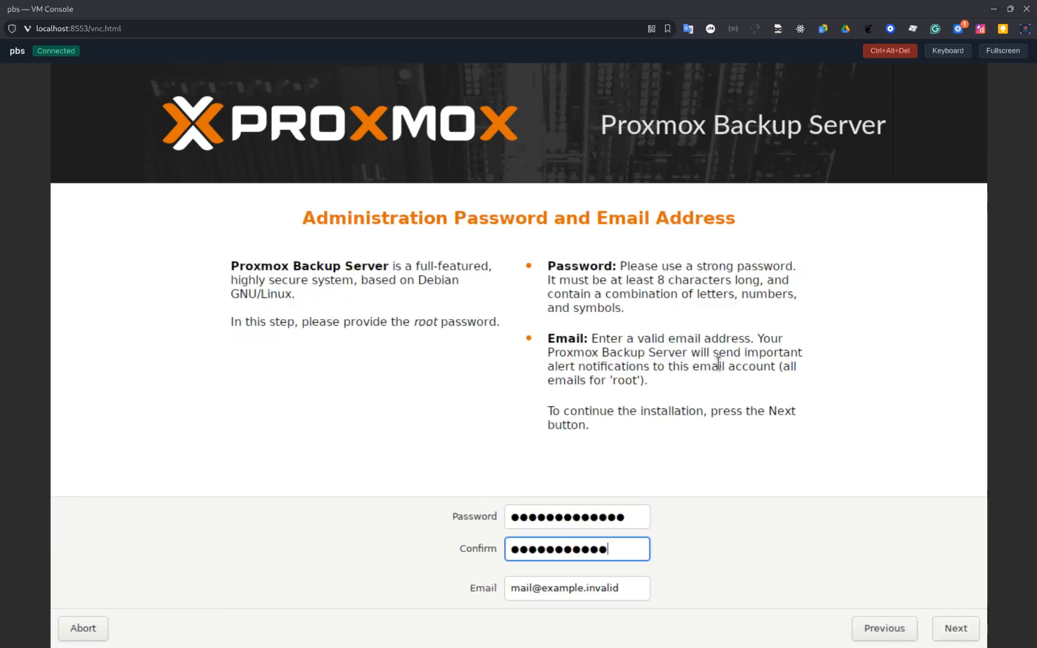
{"action": "key", "text": "Tab"}
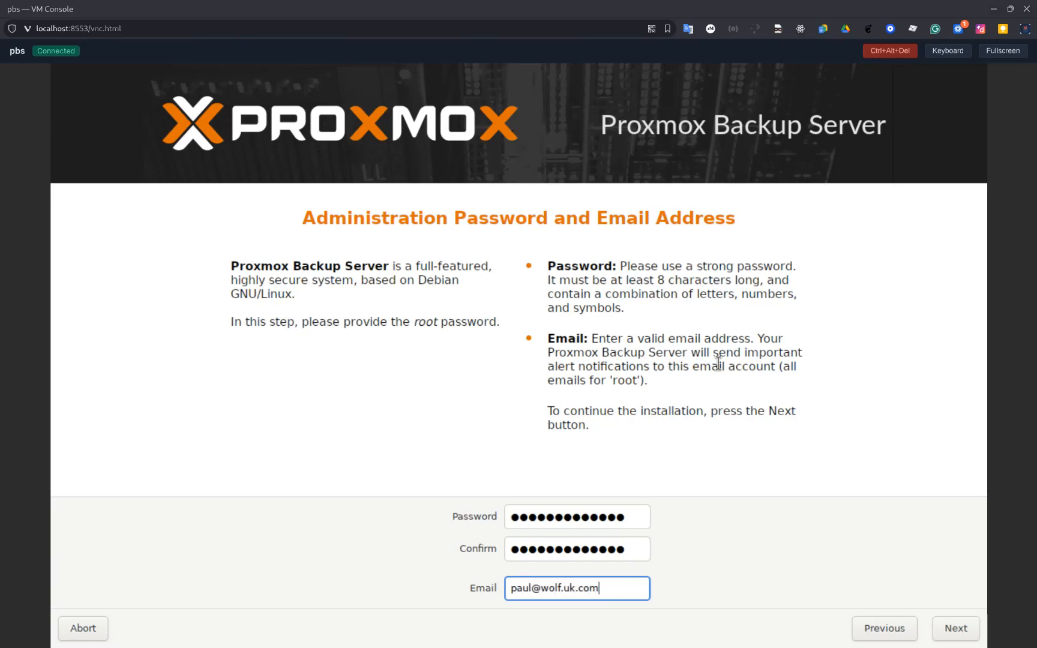
{"action": "left_click", "coordinate": [954, 628]}
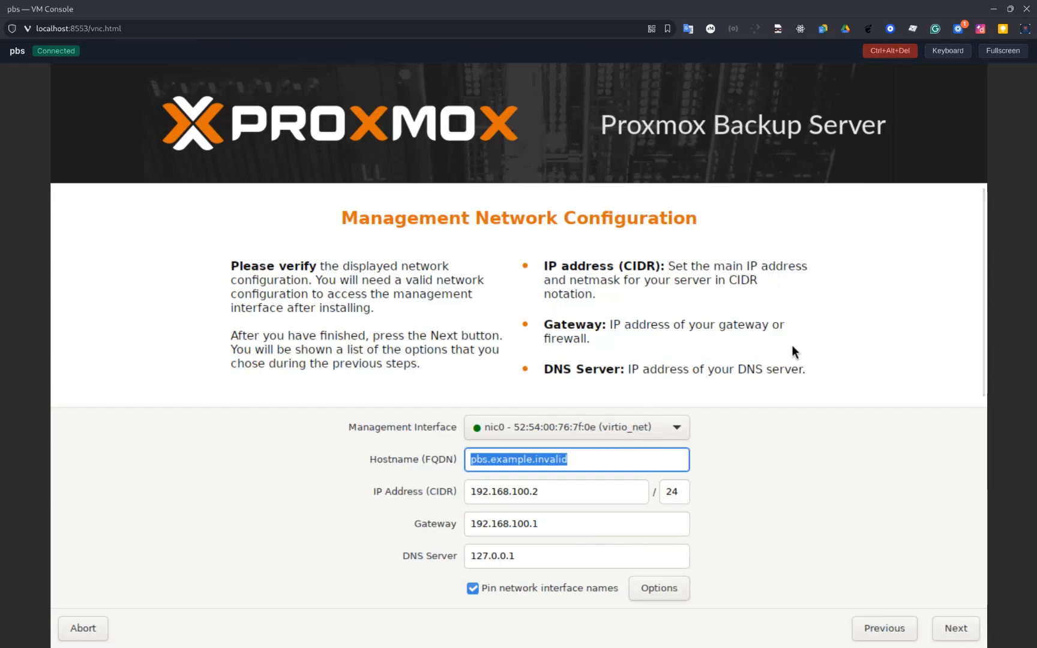
Enter hostname pbs.wolf.uk.com, IP 10.10.10.6, gateway 10.10.10.254 and DNS 8.8.8.8
{"action": "type", "text": "pbs.wolf.uk.com"}
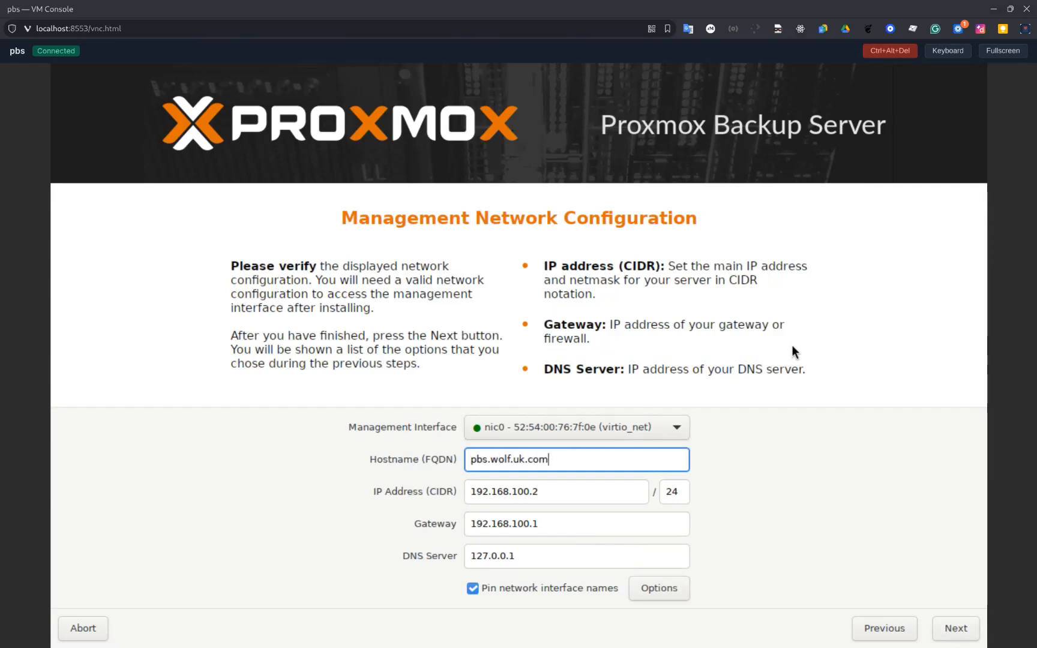
{"action": "key", "text": "Tab"}
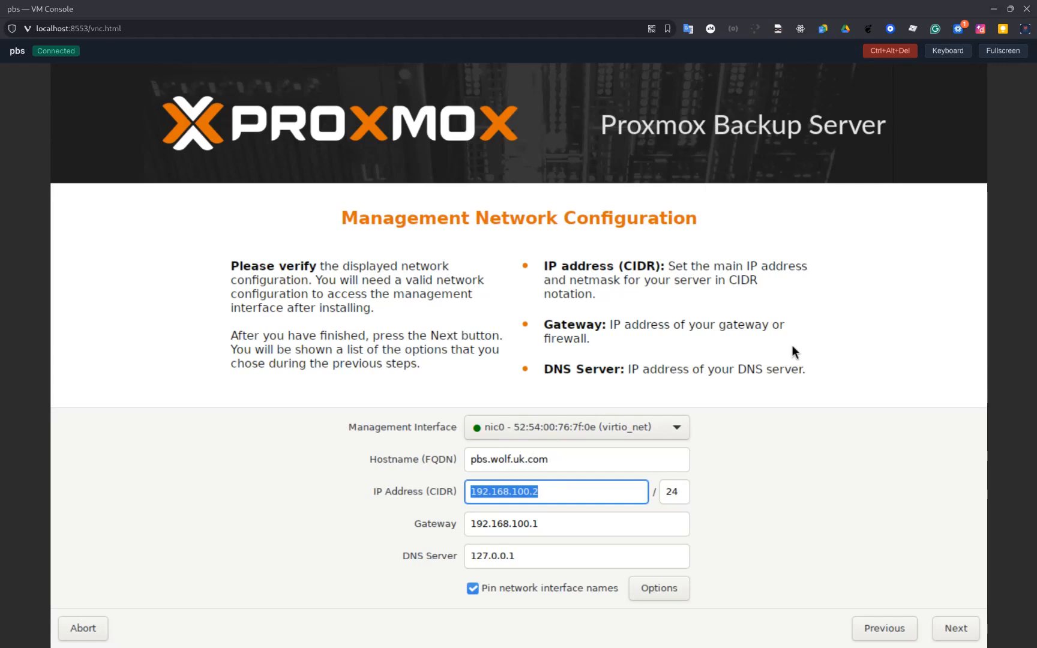
{"action": "type", "text": "10.10.10.65"}
{"action": "key", "text": "BackSpace"}
{"action": "key", "text": "Tab"}
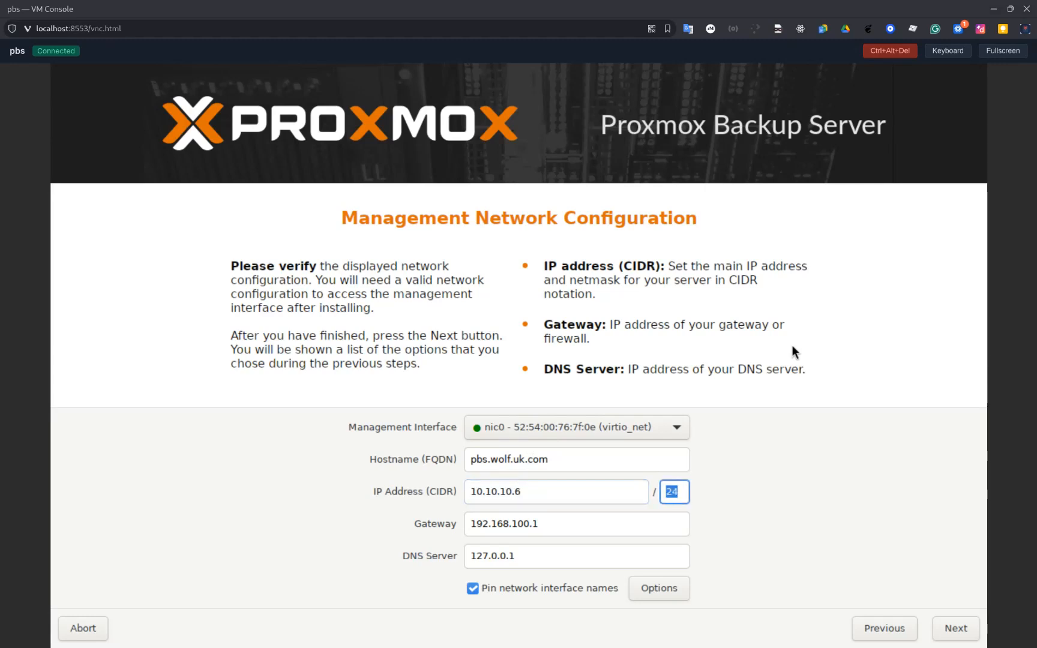
{"action": "key", "text": "Tab"}
{"action": "type", "text": "10.10.10.254"}
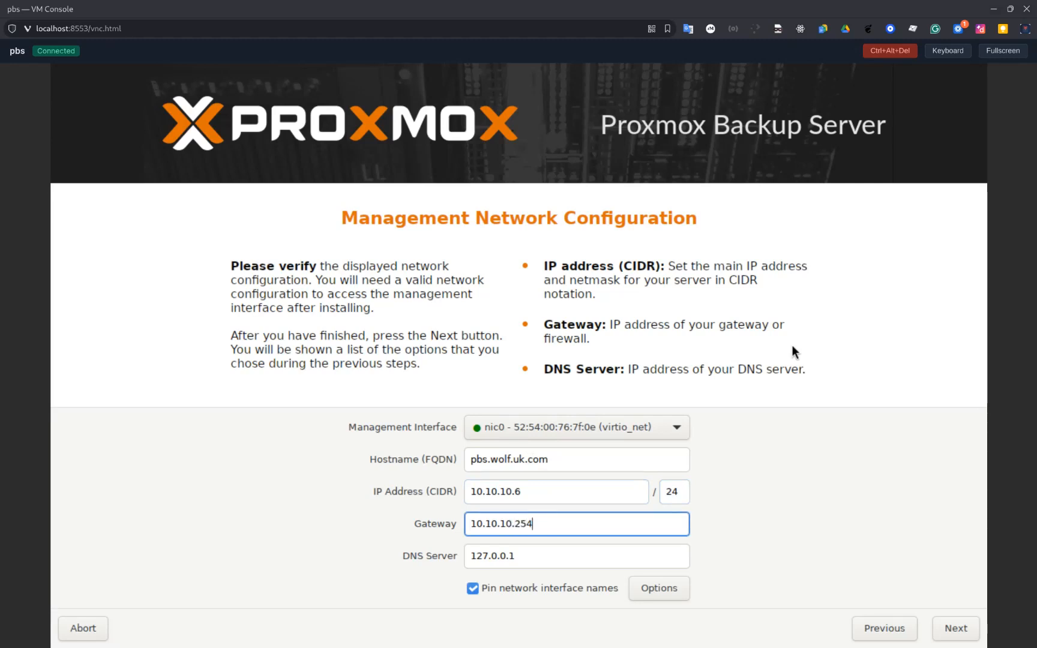
{"action": "key", "text": "Tab"}
{"action": "type", "text": "8"}
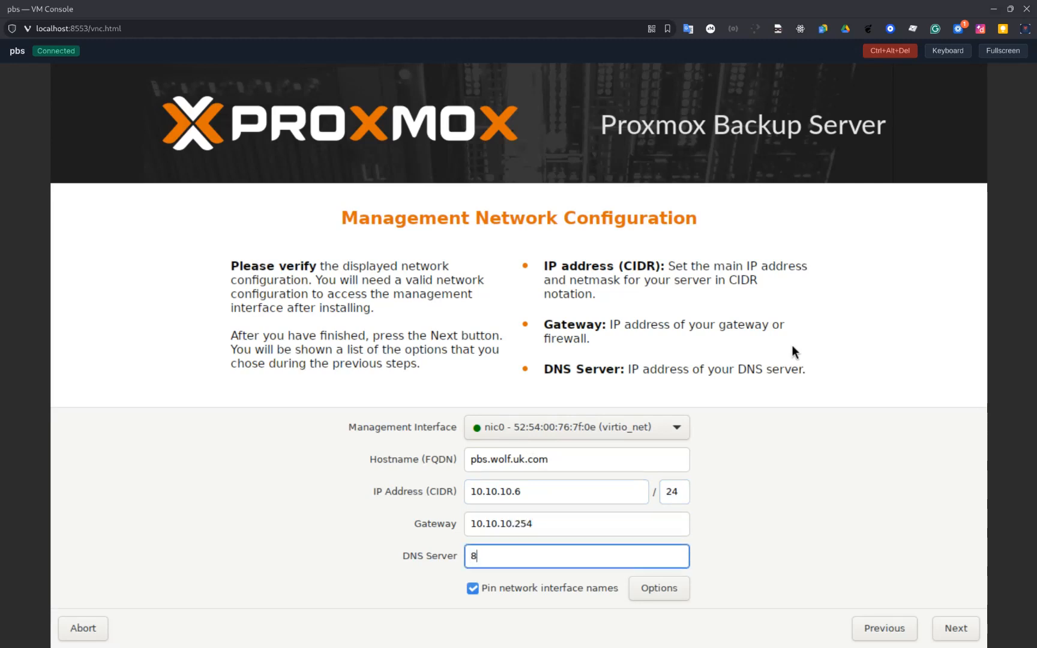
{"action": "type", "text": ".8.8.8"}
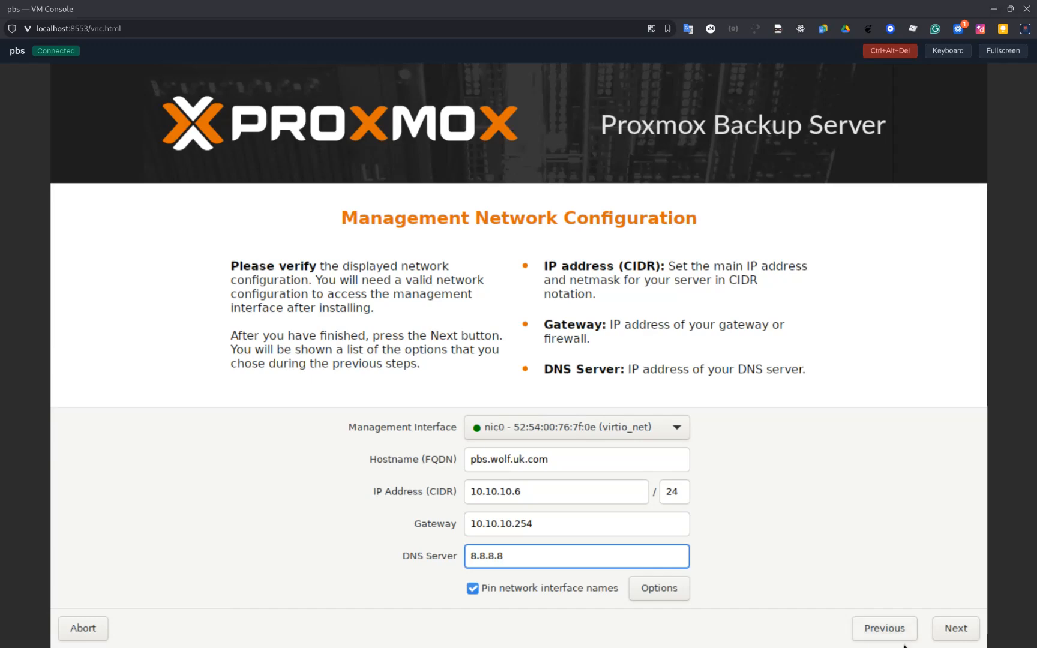
{"action": "left_click", "coordinate": [945, 628]}
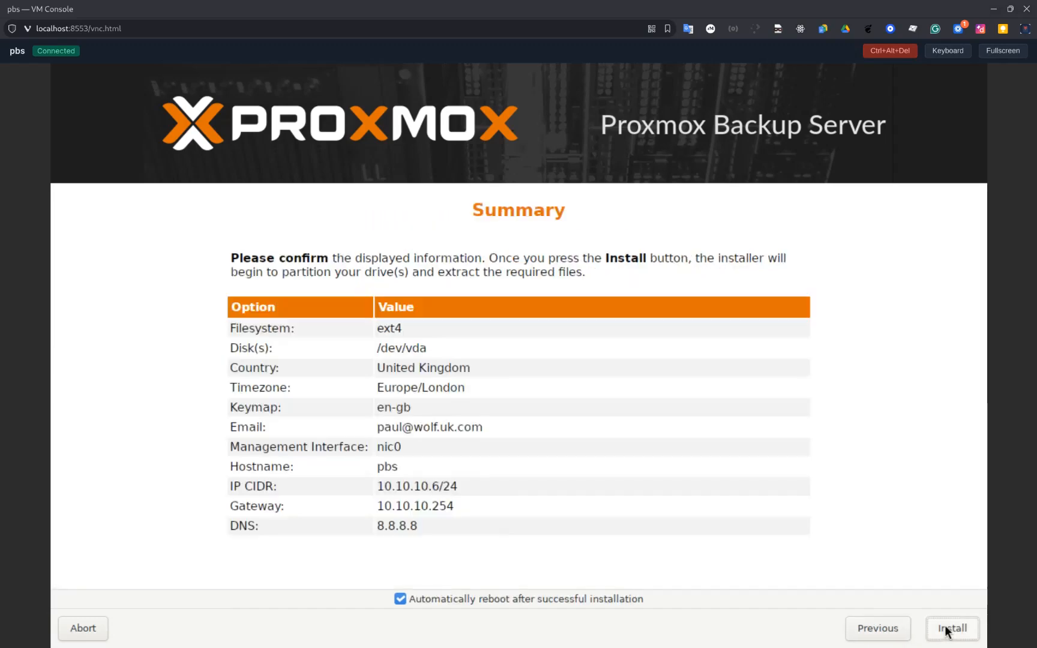
Start the installation and keep the installer console maximized while packages extract
{"action": "left_click", "coordinate": [945, 627]}
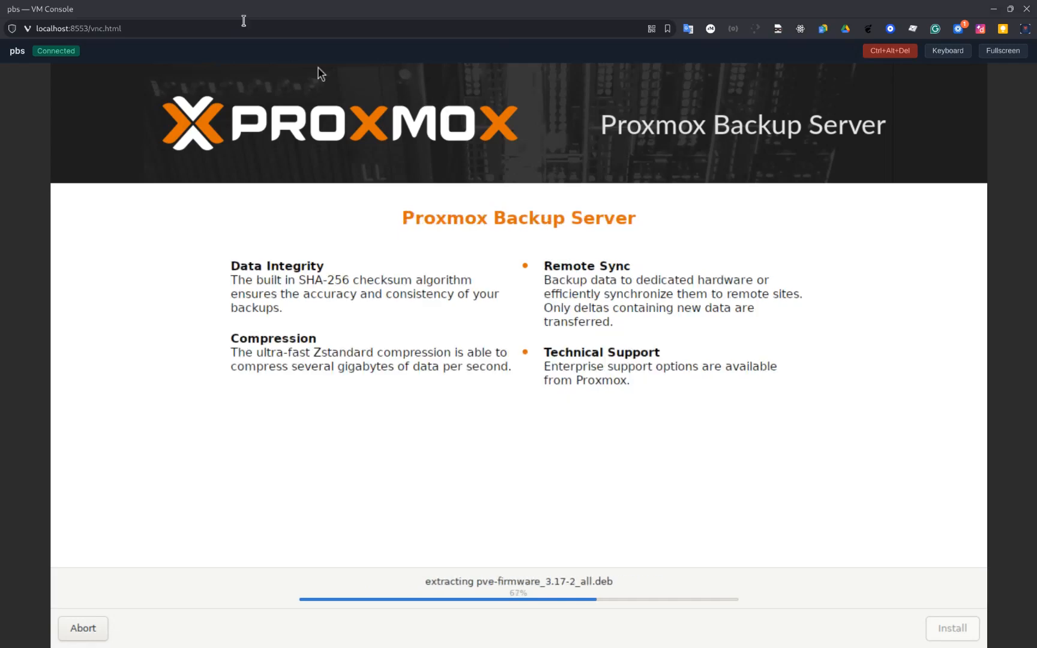
{"action": "left_click_drag", "start_coordinate": [250, 11], "coordinate": [292, 128]}
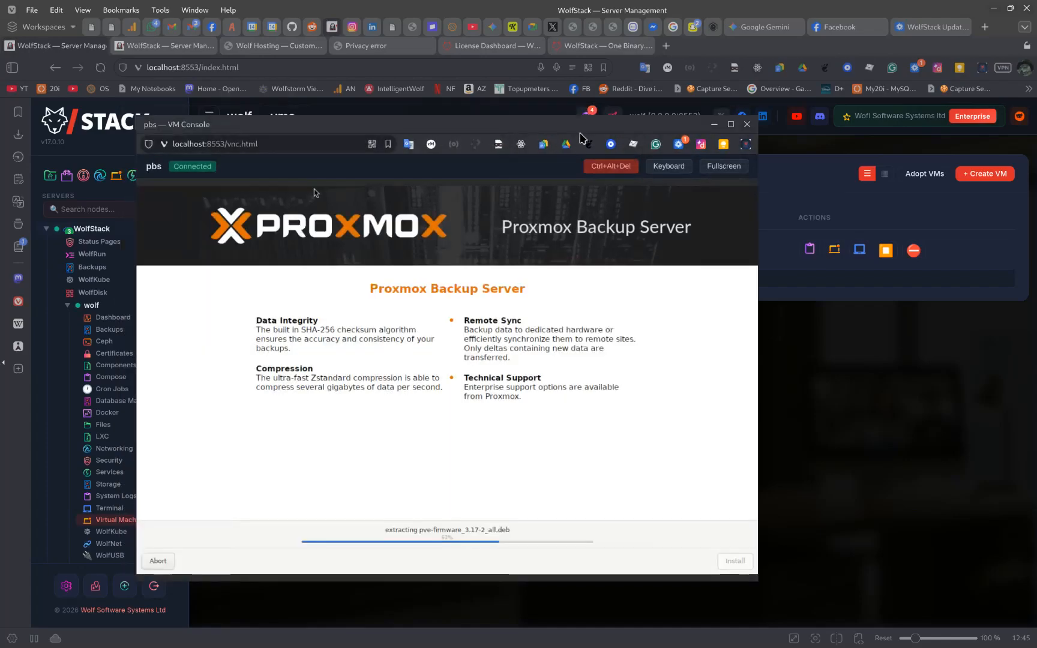
{"action": "left_click", "coordinate": [730, 124]}
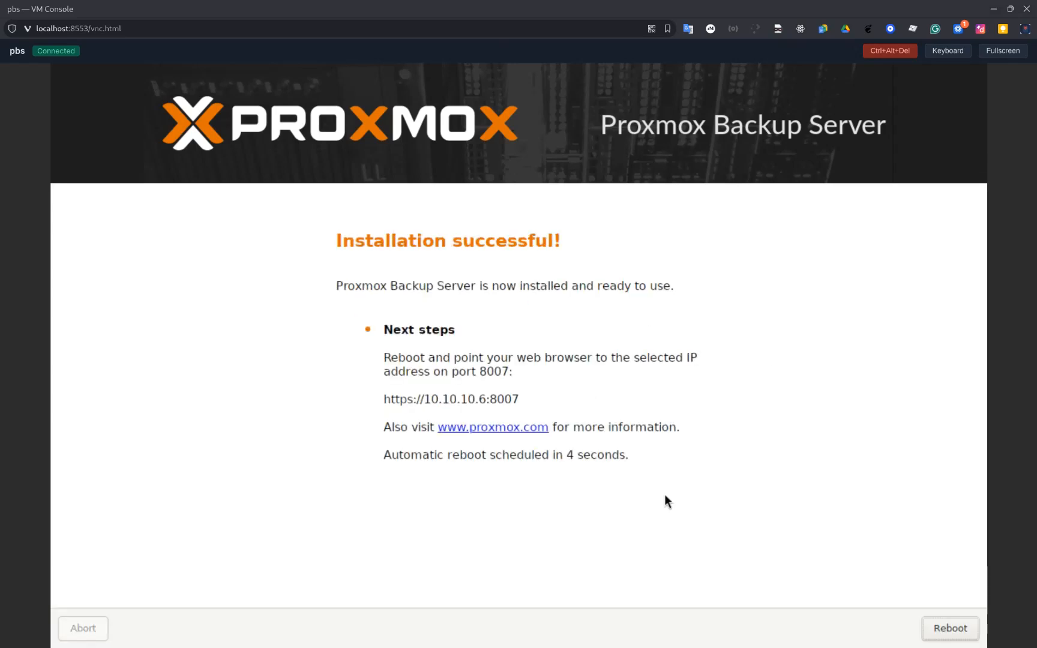
{"action": "right_click", "coordinate": [464, 394]}
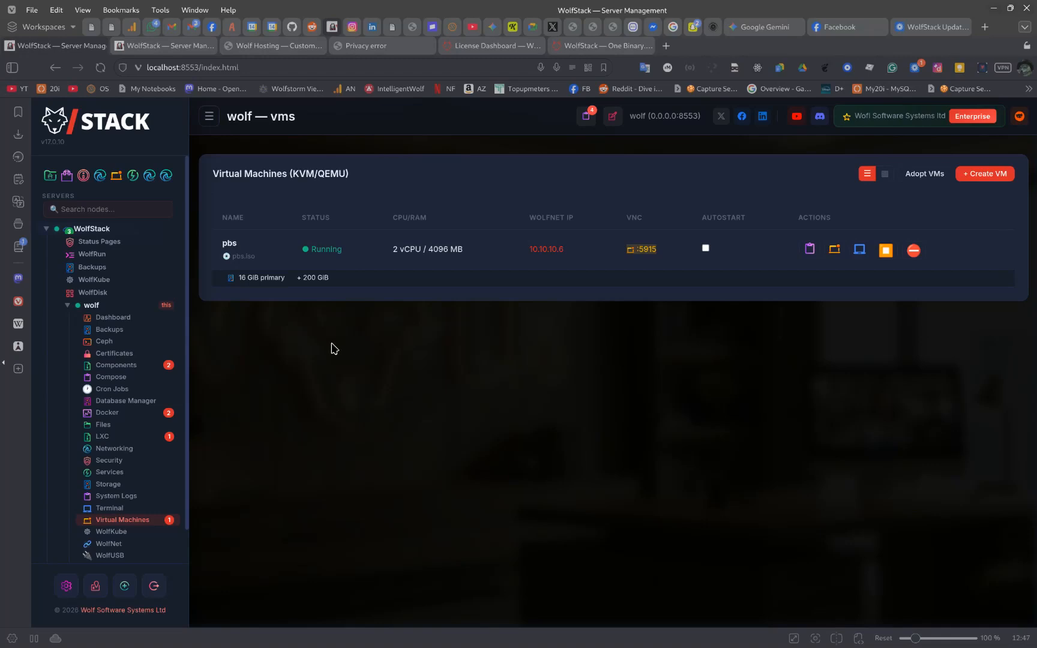
Launch a Cluster Browser session from the wolf server's Networking page
{"action": "left_click", "coordinate": [133, 456]}
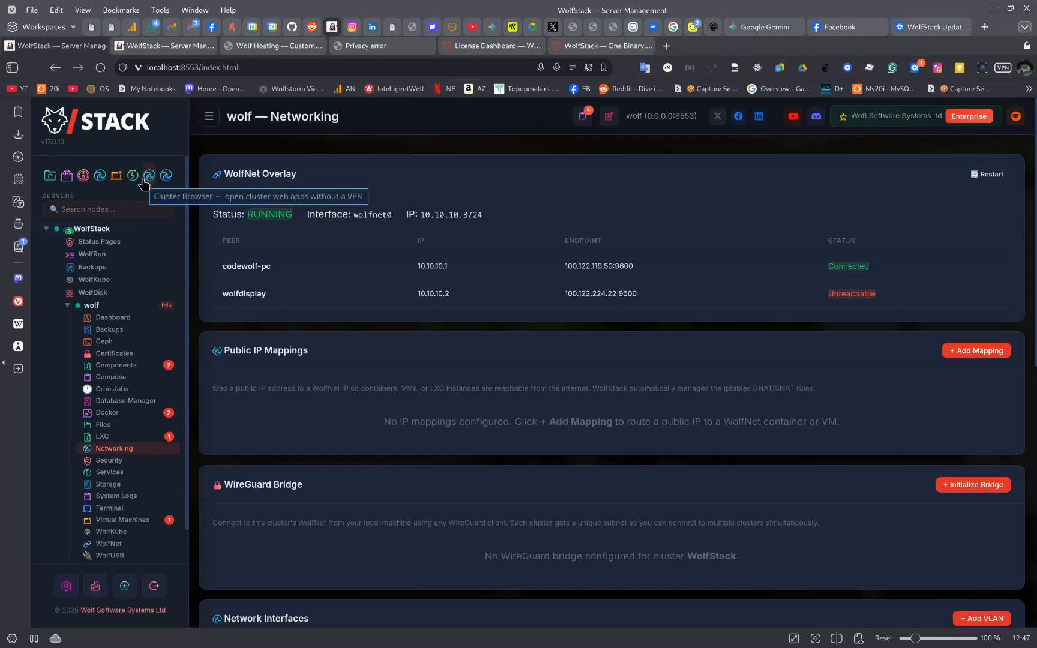
{"action": "left_click", "coordinate": [149, 175]}
{"action": "left_click", "coordinate": [250, 384]}
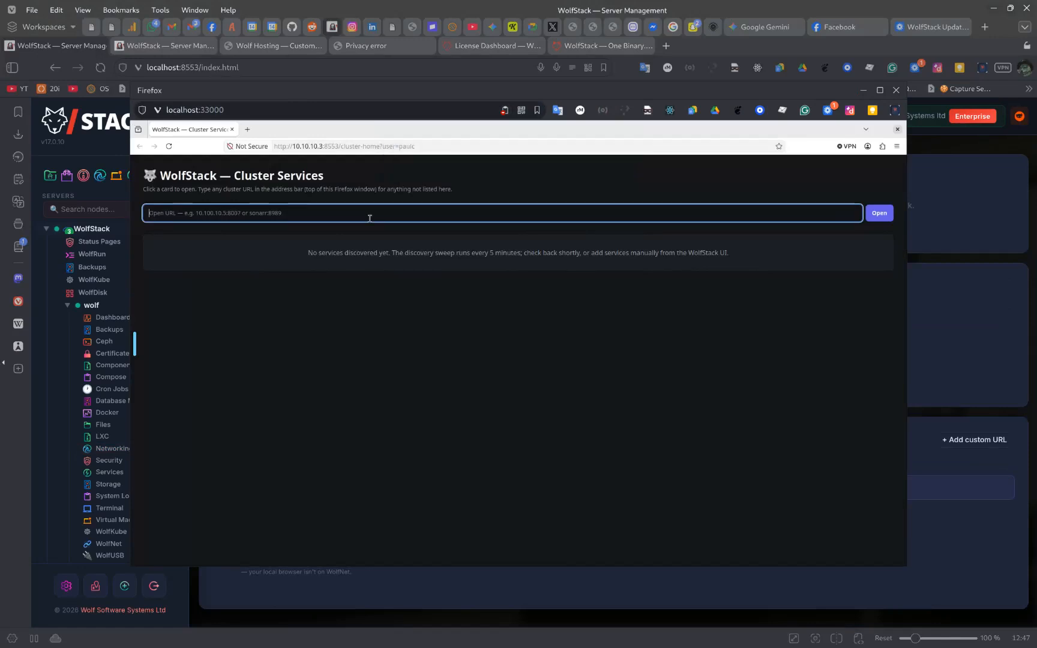
{"action": "type", "text": "https:/"}
{"action": "key", "text": "BackSpace"}
{"action": "key", "text": "BackSpace"}
{"action": "key", "text": "BackSpace"}
{"action": "key", "text": "Down"}
{"action": "key", "text": "Return"}
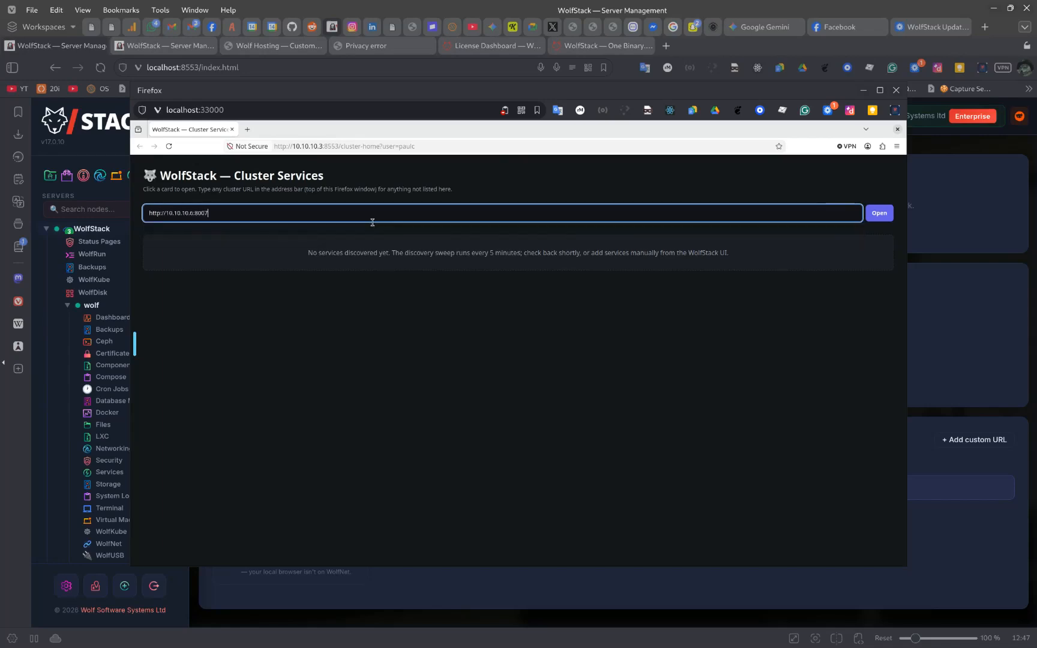
{"action": "key", "text": "Return"}
{"action": "left_click", "coordinate": [547, 282]}
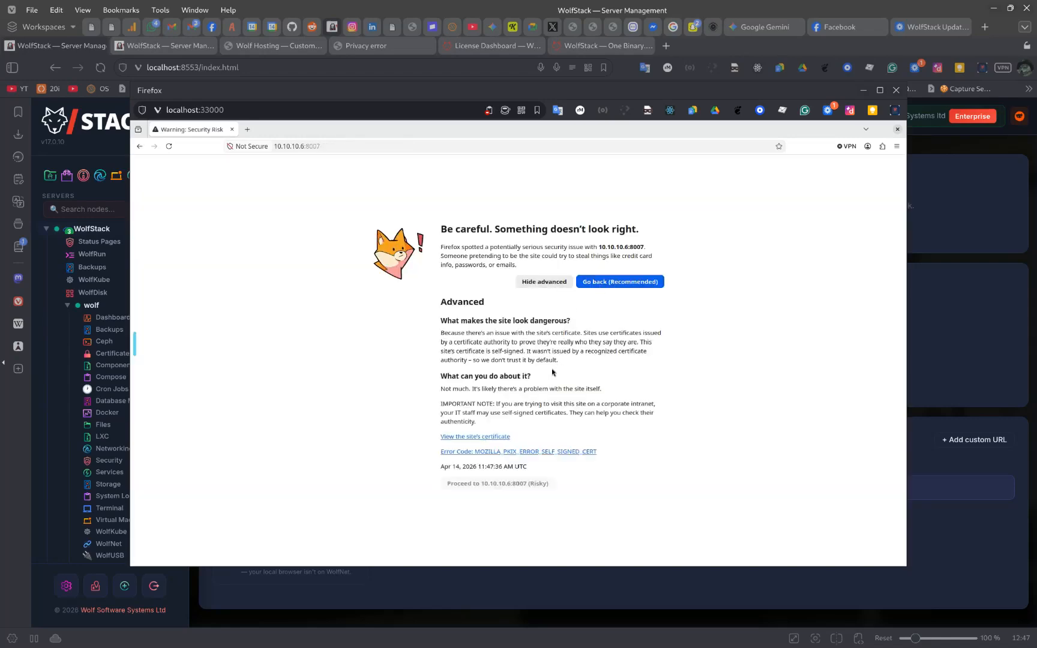
{"action": "left_click", "coordinate": [527, 483]}
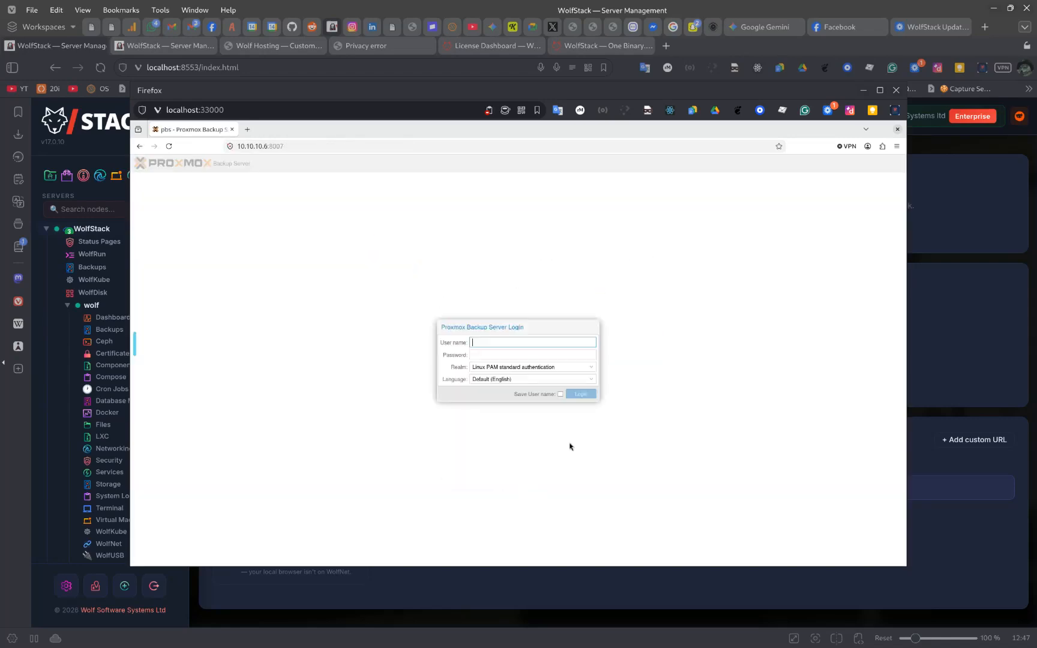
Enter user root and its password on the PBS login page
{"action": "type", "text": "root"}
{"action": "key", "text": "Tab"}
{"action": "type", "text": "*************"}
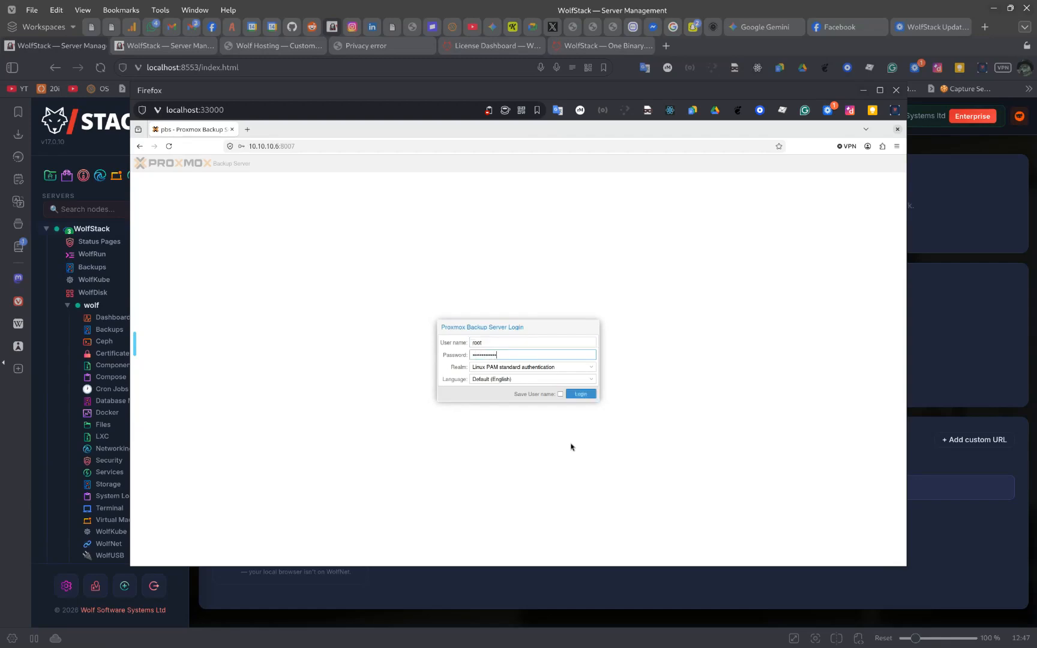
Sign in, dismiss the subscription notice, review Storage / Disks, then close the browser window
{"action": "key", "text": "Return"}
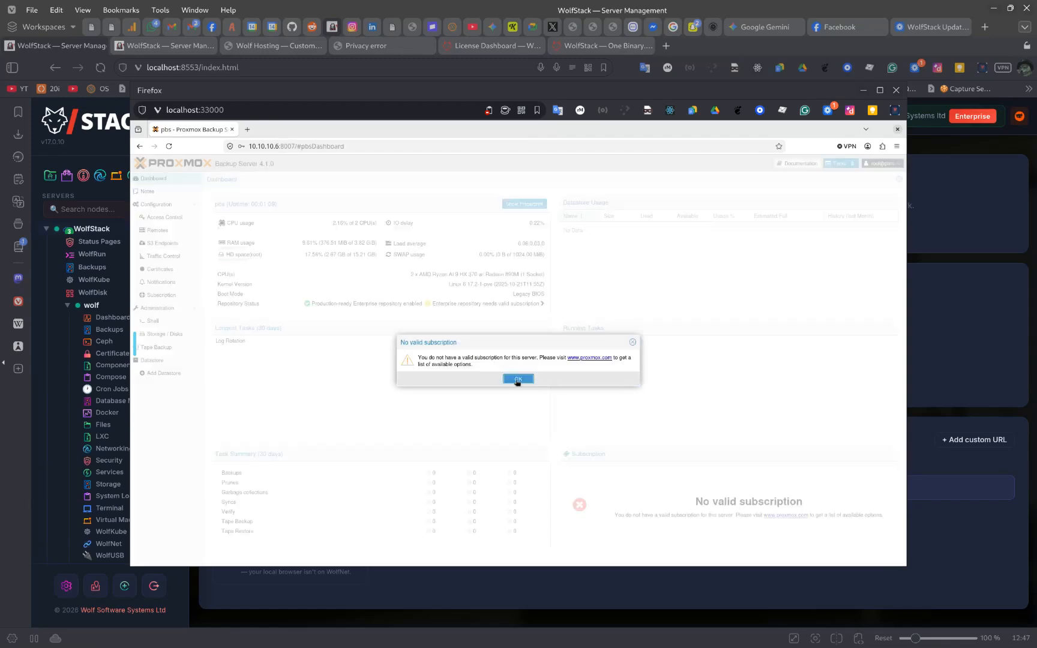
{"action": "left_click", "coordinate": [519, 381]}
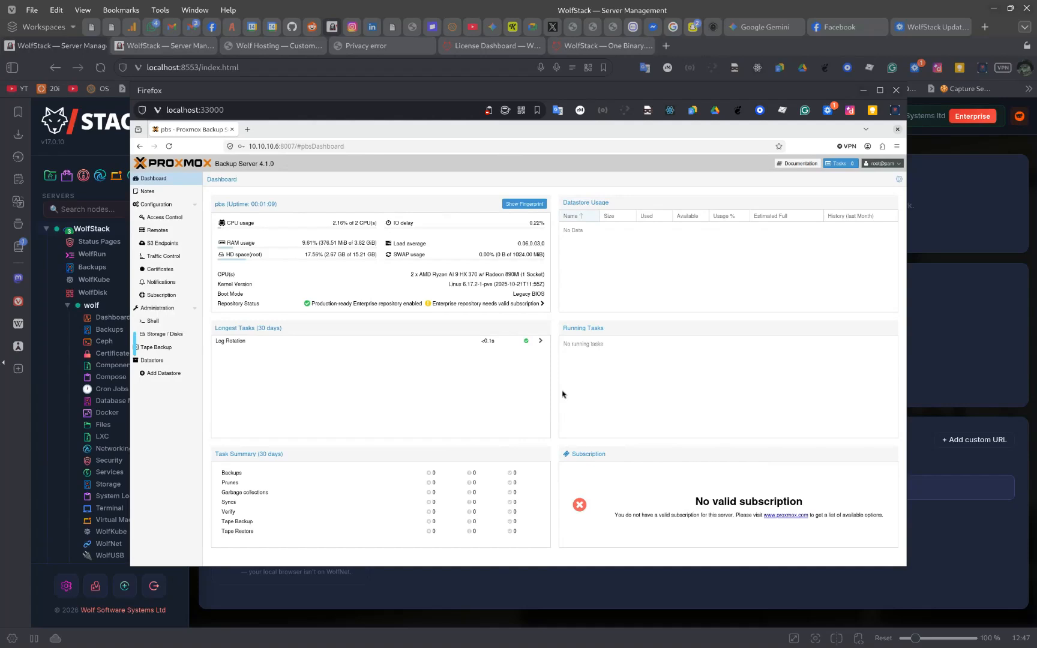
{"action": "left_click", "coordinate": [161, 333]}
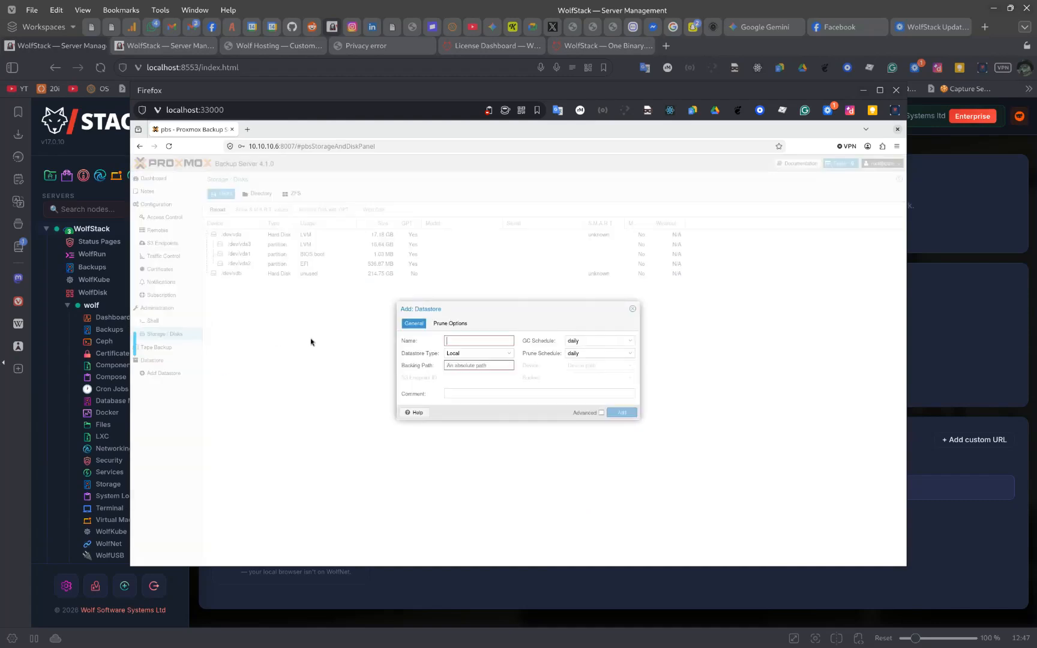
{"action": "key", "text": "Escape"}
{"action": "left_click", "coordinate": [897, 91]}
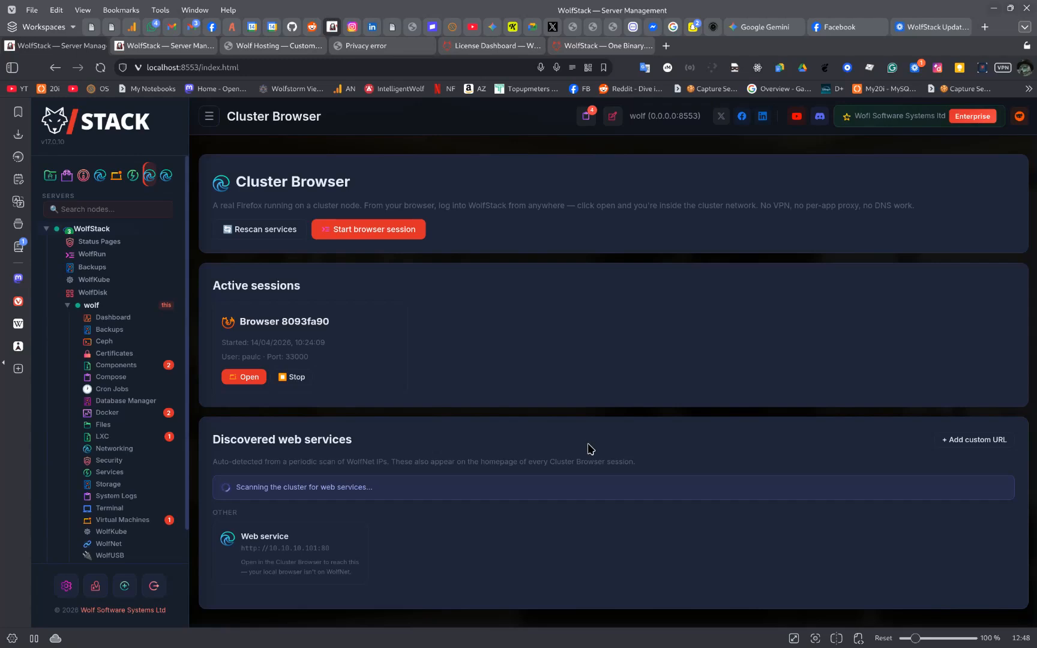
Open Backups under wolf and scroll through the PBS connection and snapshot list
{"action": "scroll", "coordinate": [108, 477], "scroll_direction": "down", "scroll_amount": 1}
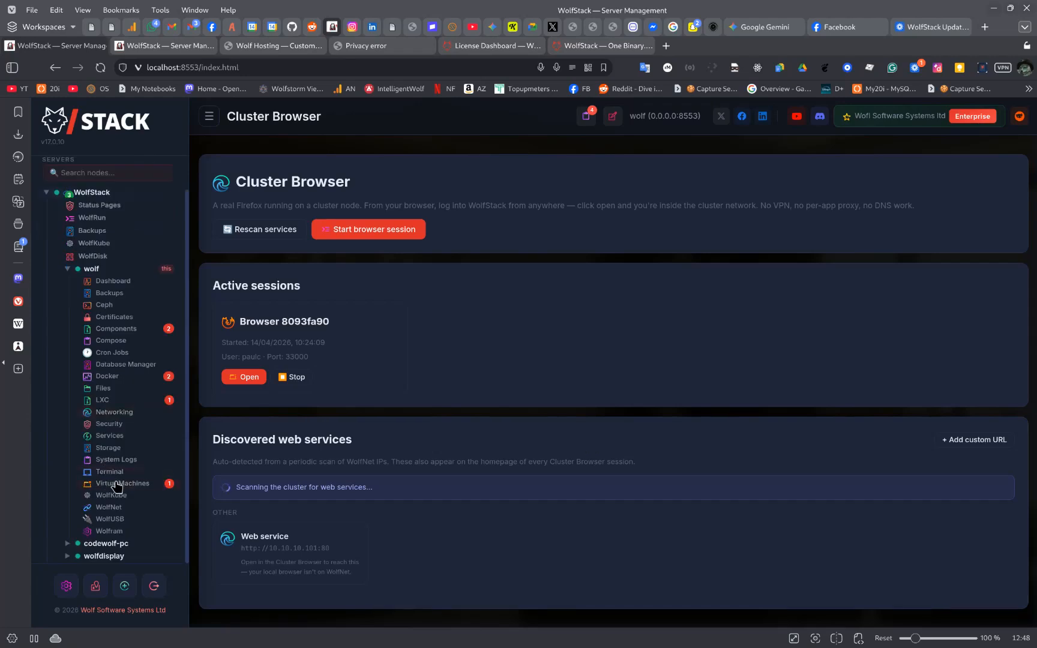
{"action": "left_click", "coordinate": [109, 292]}
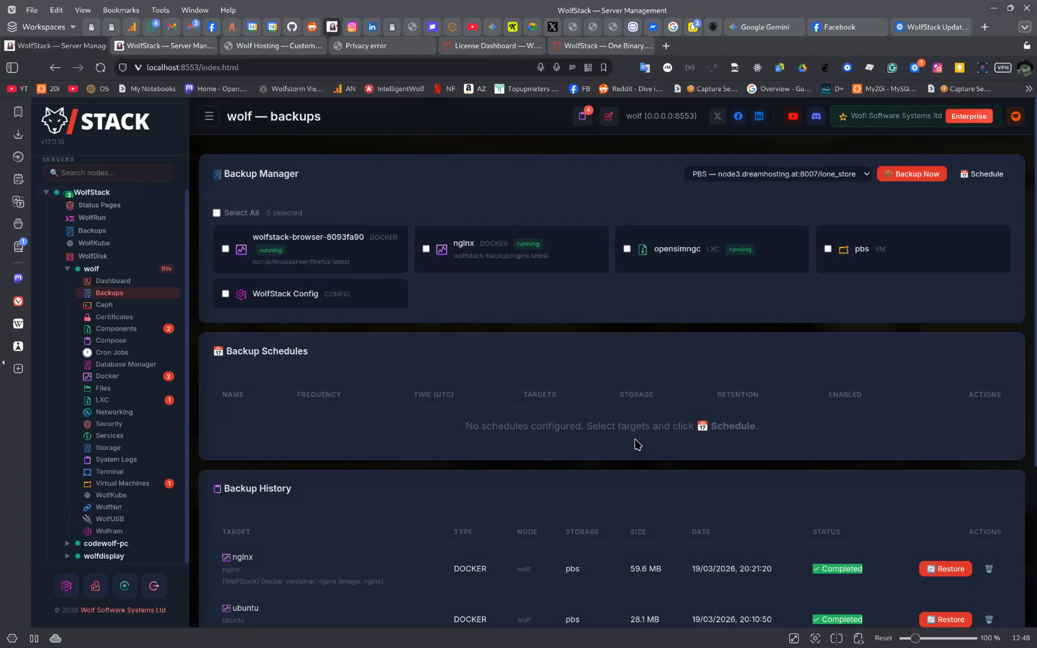
{"action": "scroll", "coordinate": [635, 441], "scroll_direction": "down", "scroll_amount": 4}
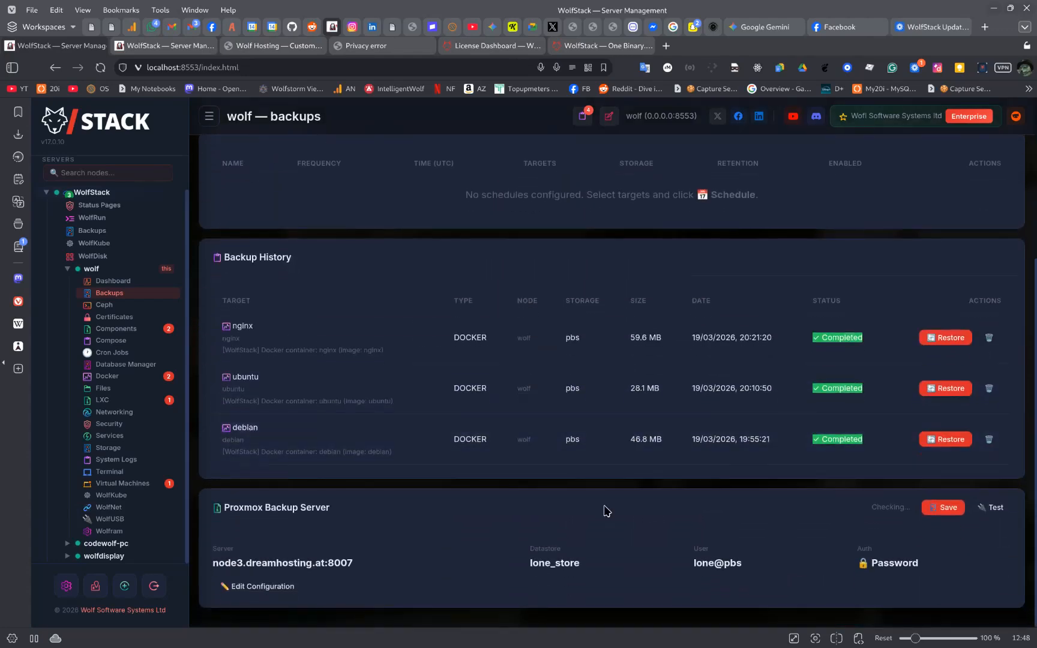
{"action": "scroll", "coordinate": [606, 511], "scroll_direction": "up", "scroll_amount": 4}
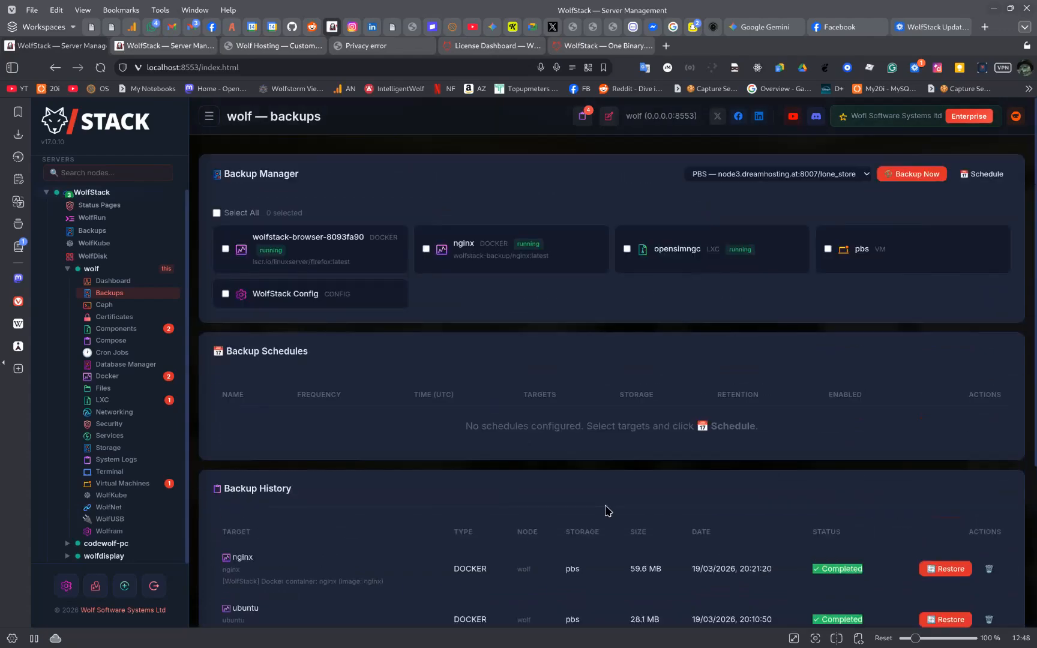
{"action": "scroll", "coordinate": [606, 511], "scroll_direction": "down", "scroll_amount": 10}
{"action": "scroll", "coordinate": [508, 512], "scroll_direction": "down", "scroll_amount": 5}
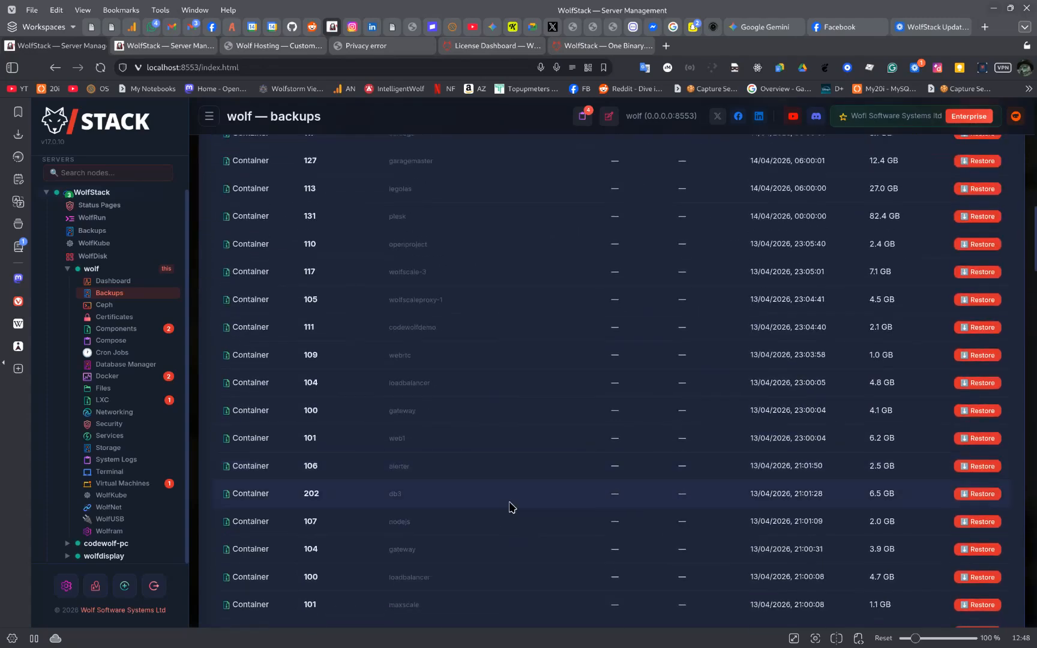
{"action": "scroll", "coordinate": [509, 507], "scroll_direction": "up", "scroll_amount": 15}
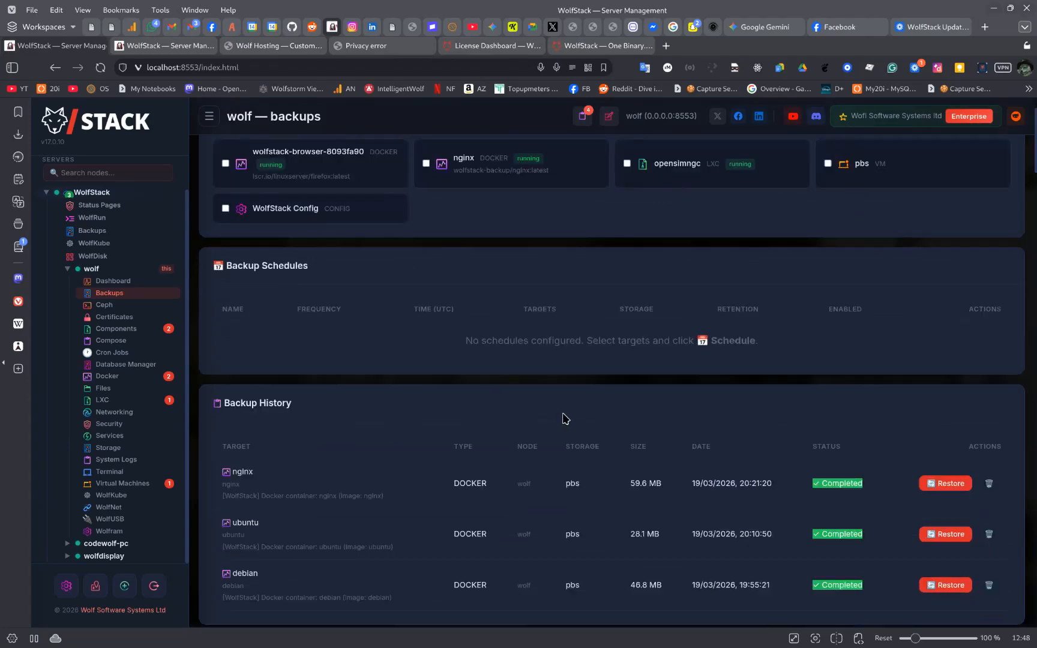
{"action": "scroll", "coordinate": [564, 418], "scroll_direction": "up", "scroll_amount": 2}
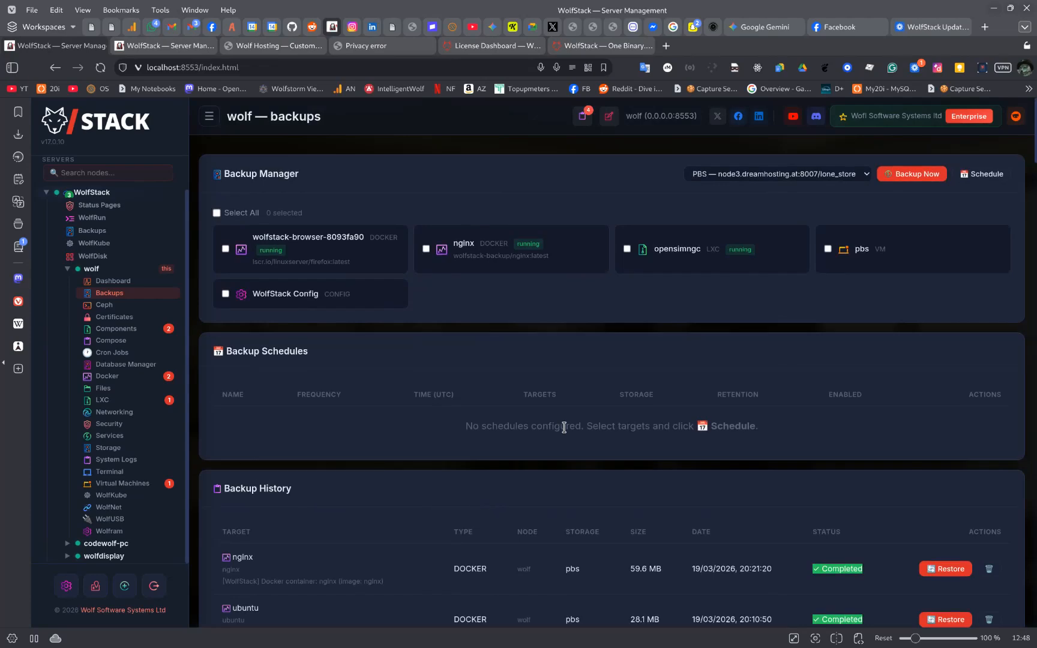
{"action": "scroll", "coordinate": [563, 425], "scroll_direction": "down", "scroll_amount": 7}
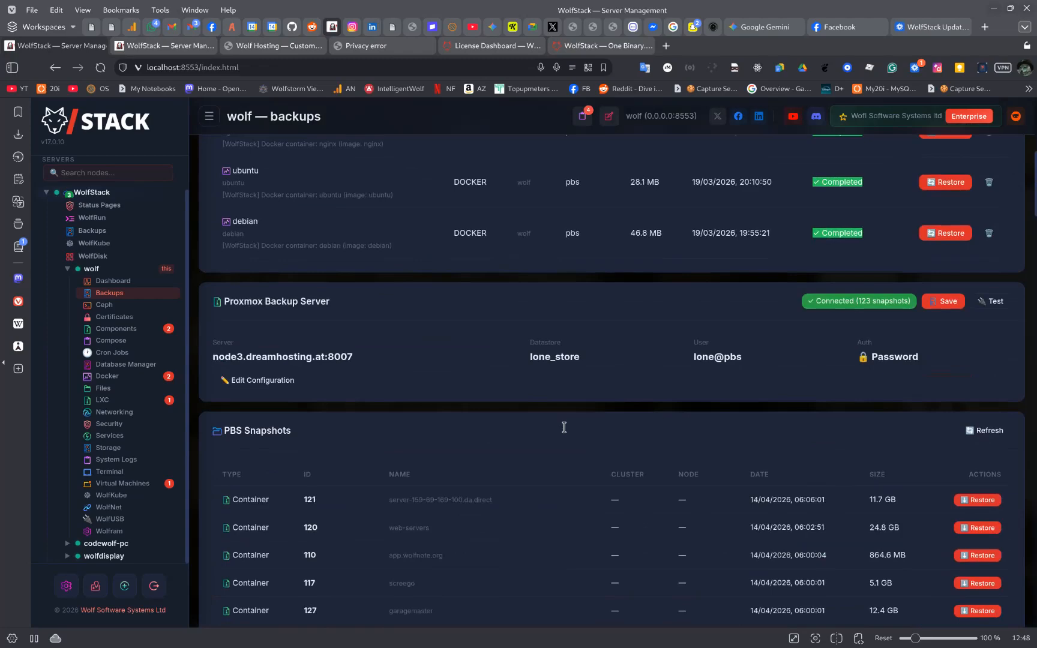
{"action": "scroll", "coordinate": [563, 428], "scroll_direction": "up", "scroll_amount": 7}
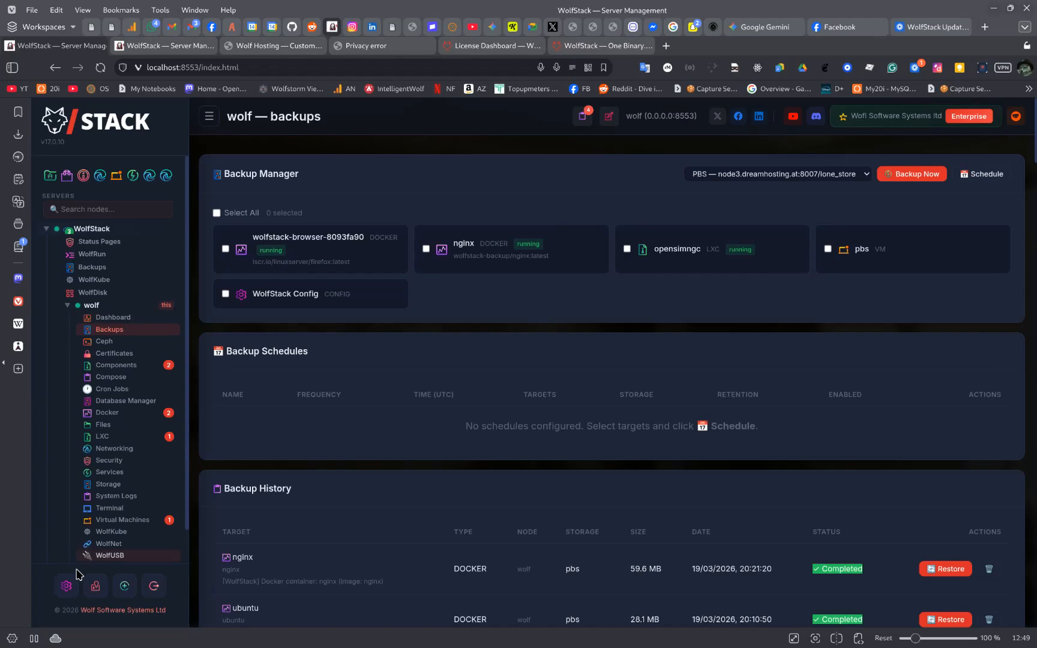
Switch to the second WolfStack instance and view its Datacenter: 14 servers online, 19 components
{"action": "left_click", "coordinate": [67, 585]}
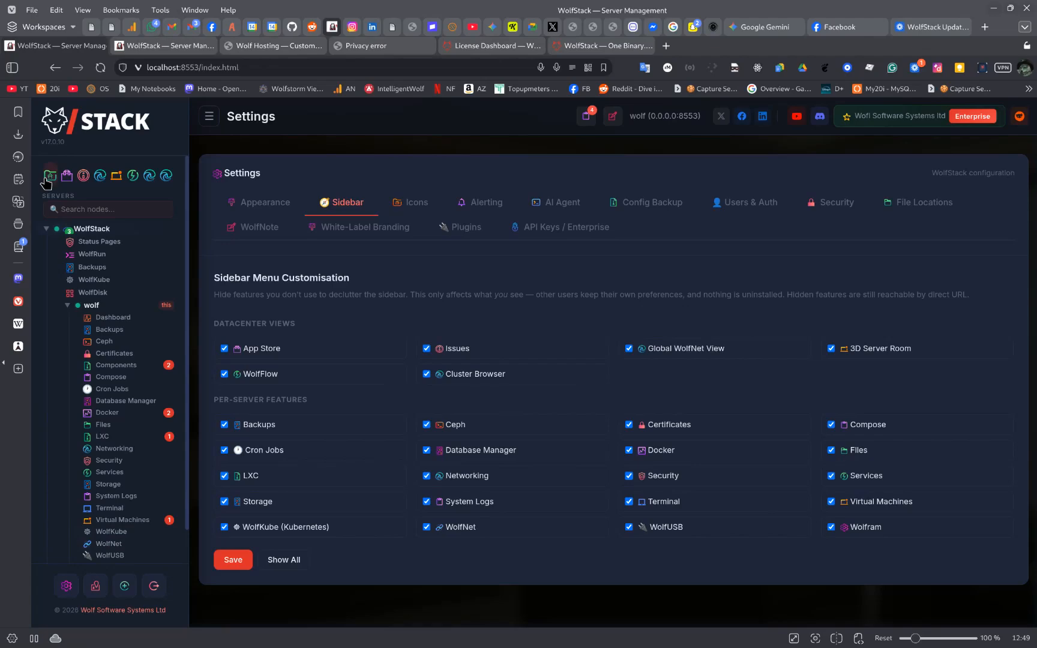
{"action": "left_click", "coordinate": [165, 45]}
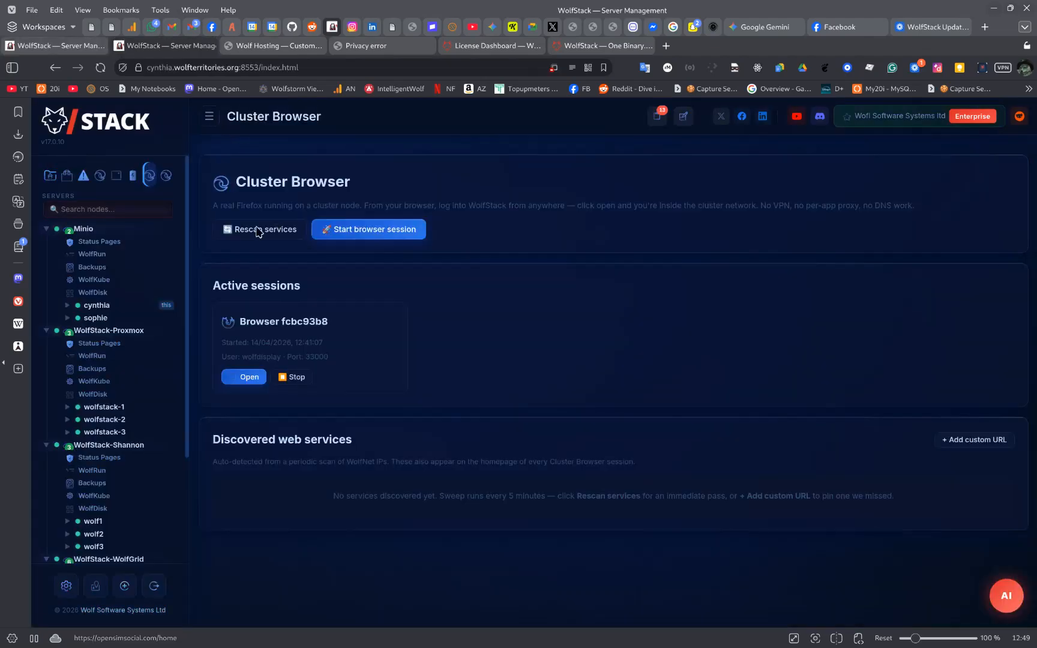
{"action": "left_click", "coordinate": [49, 177]}
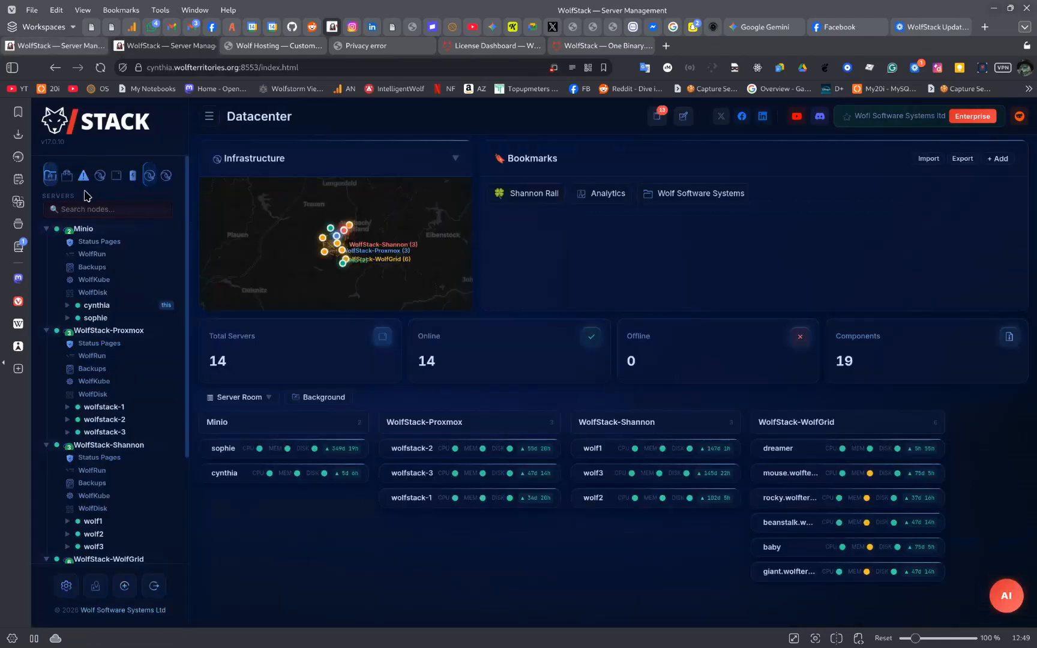